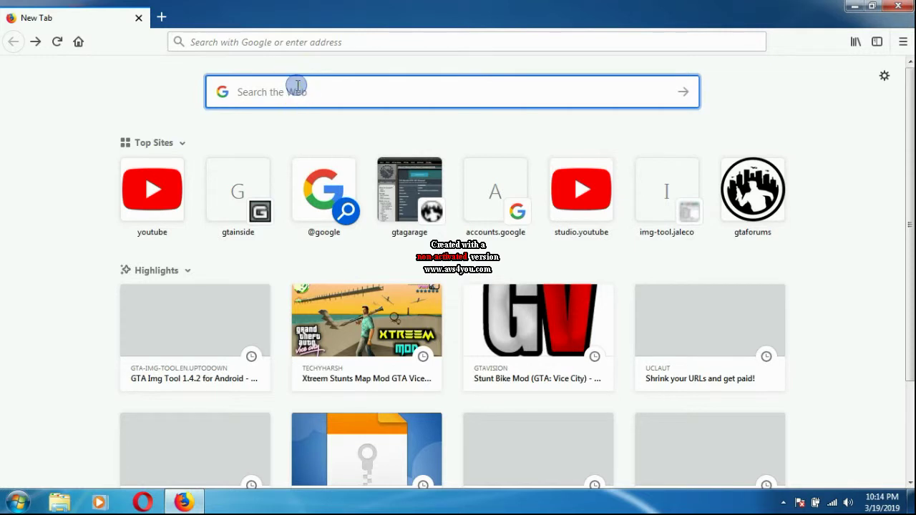
Search the web for "gtagarage img tool" and open the GTAGarage page for IMG Tool.
text(gtag)
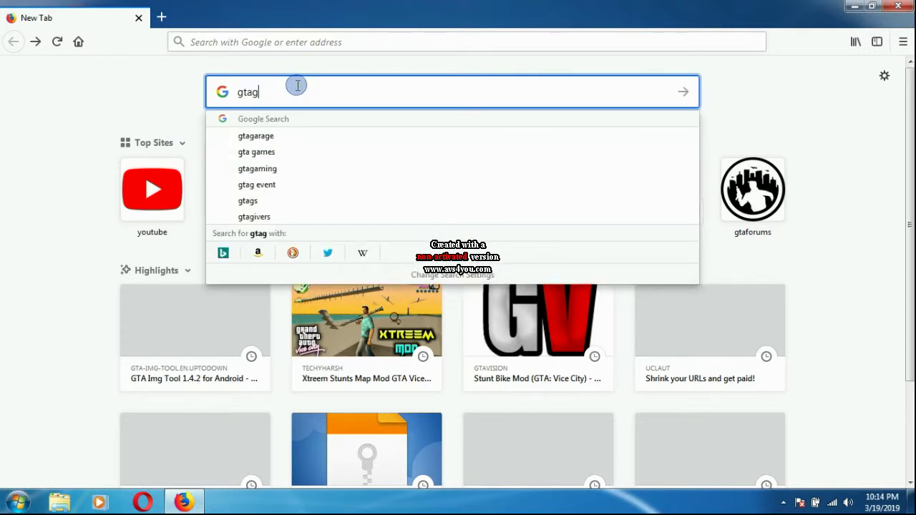
text(arag)
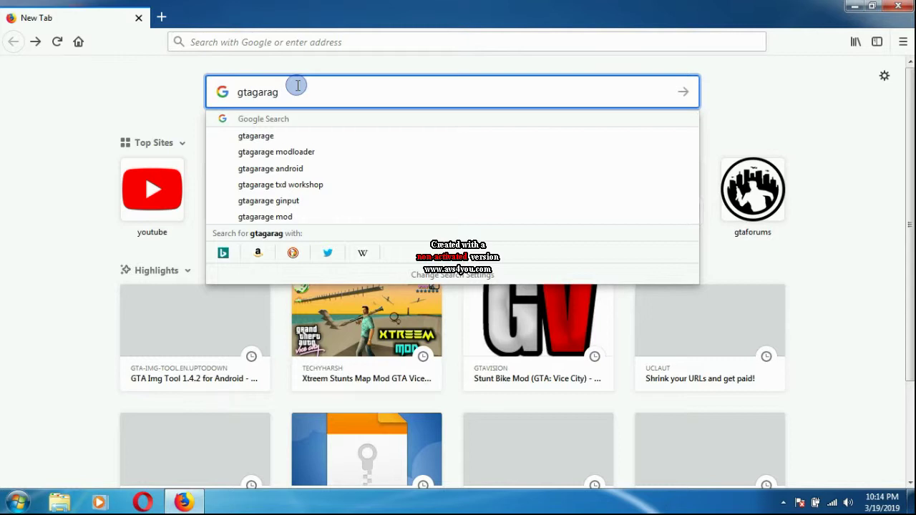
text(e img)
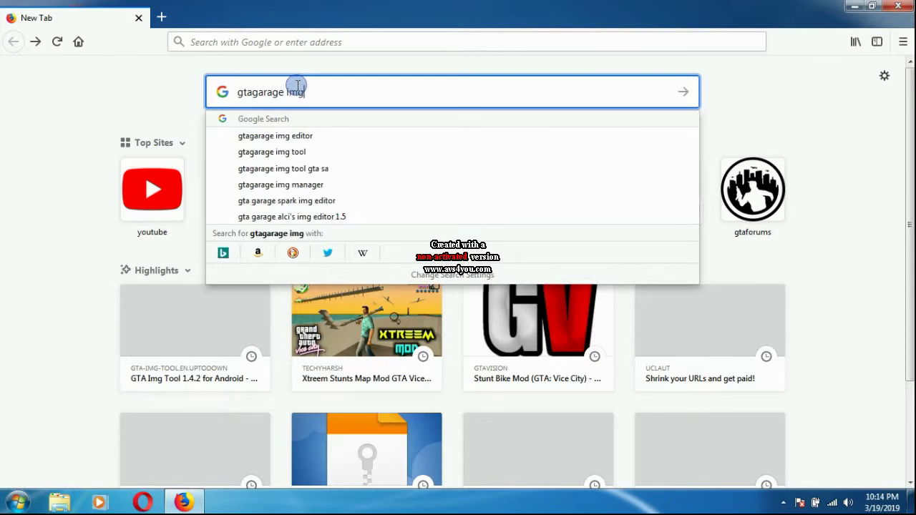
click(299, 153)
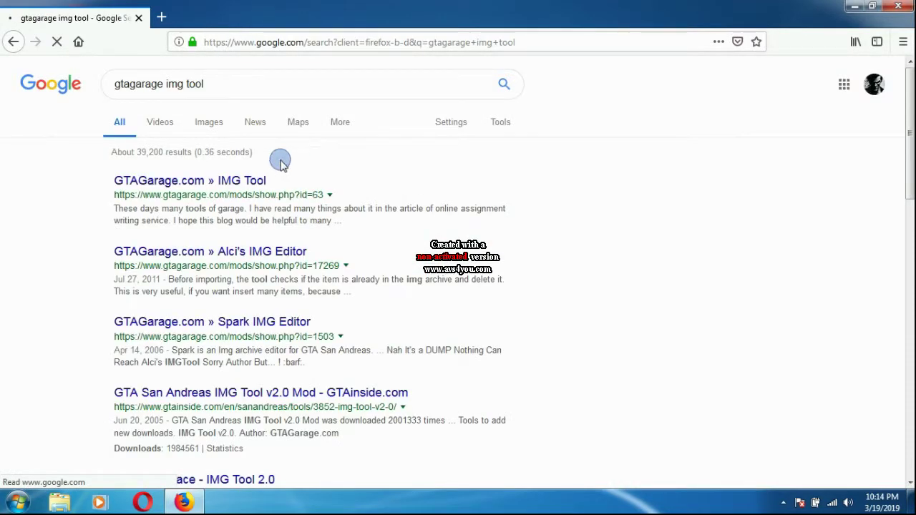
click(231, 183)
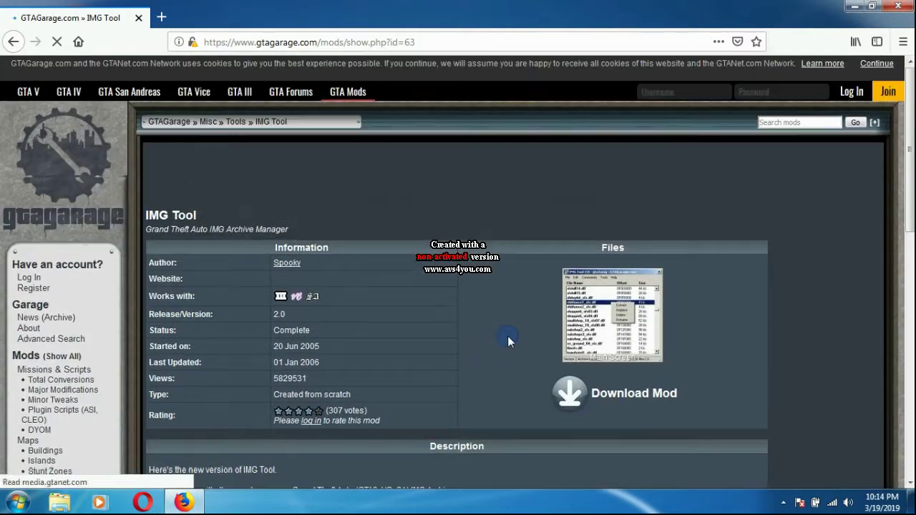
Download the IMGTool 2.0 Binary, save imgtool20.zip to disk, and check its download progress.
click(613, 393)
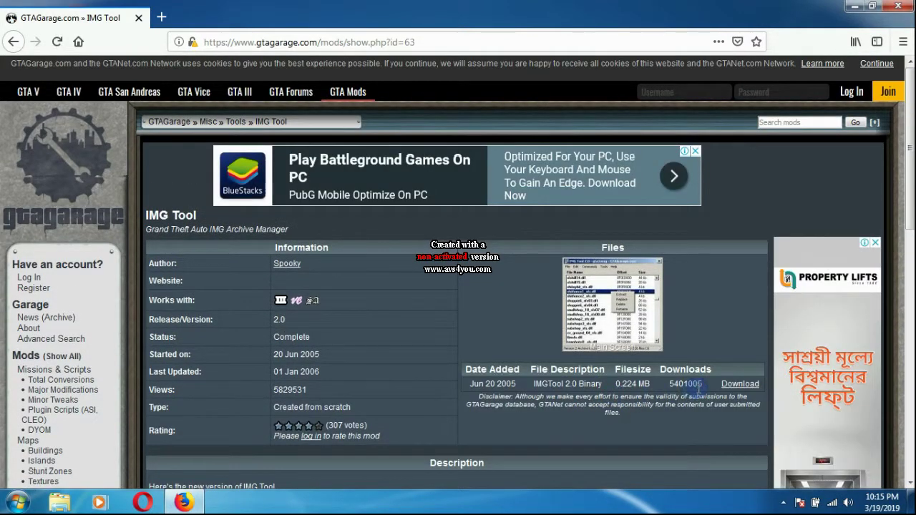
click(730, 388)
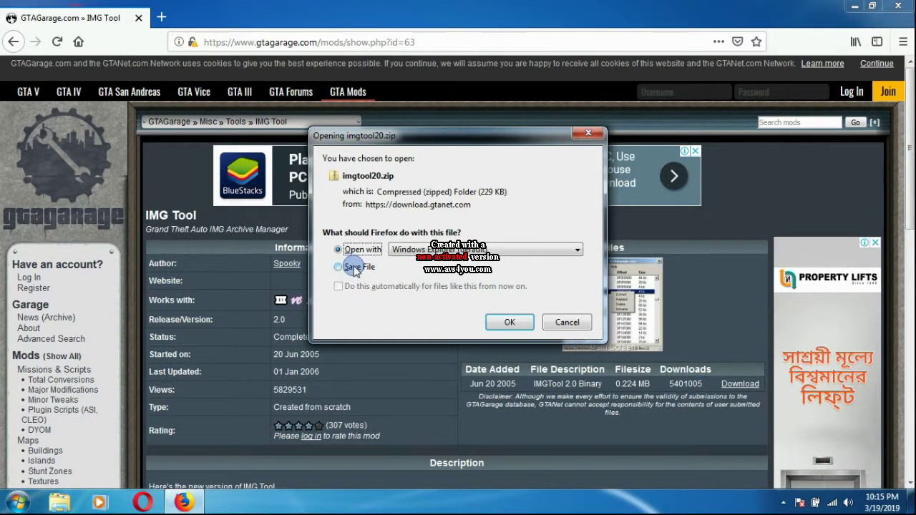
click(341, 267)
click(509, 322)
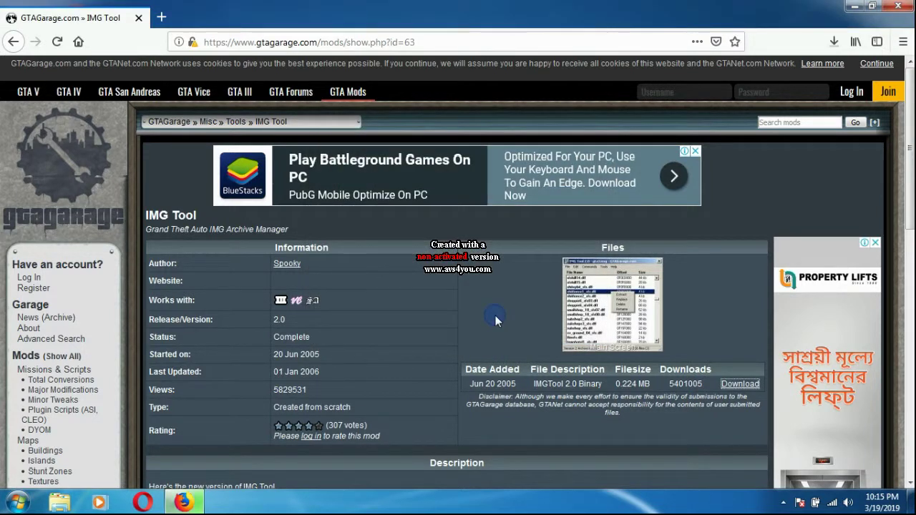
click(832, 43)
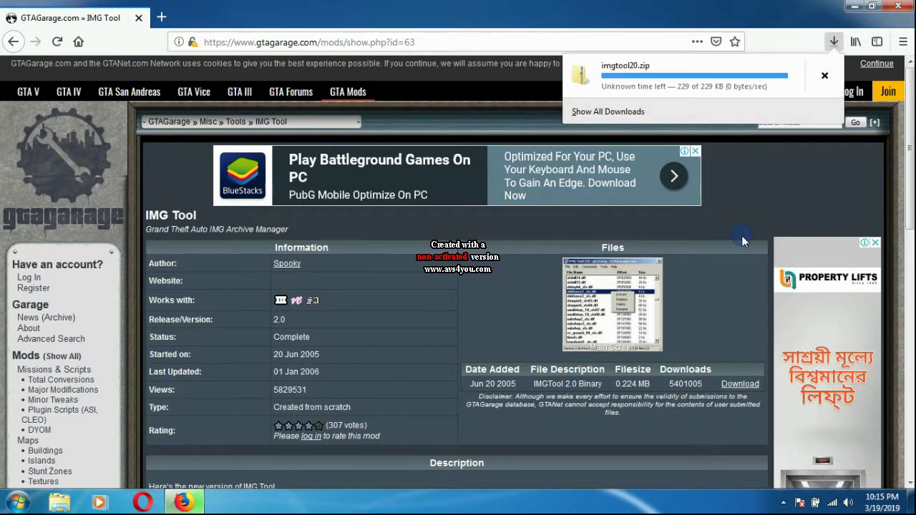
click(832, 42)
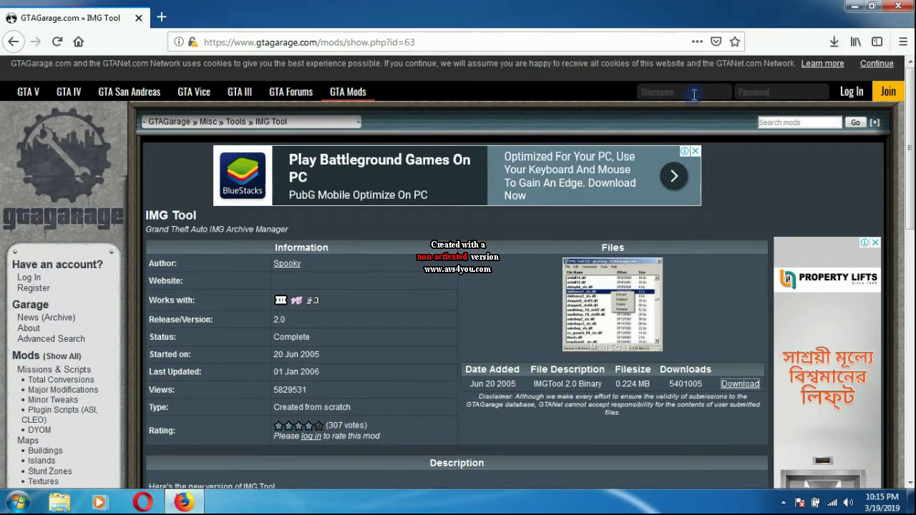
Switch to Windows Explorer and extract the imgtool20 archive in the Downloads folder with PowerISO, dismissing its registration prompt.
click(853, 6)
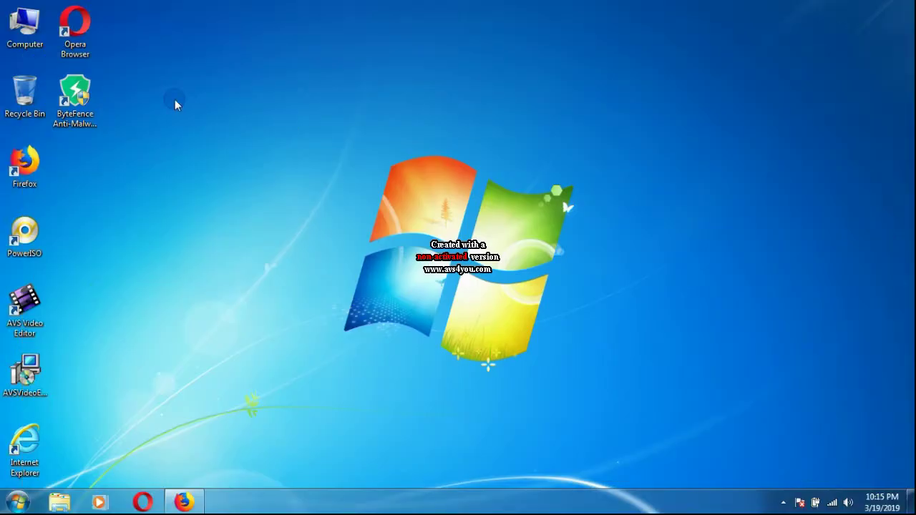
double_click(31, 37)
click(54, 85)
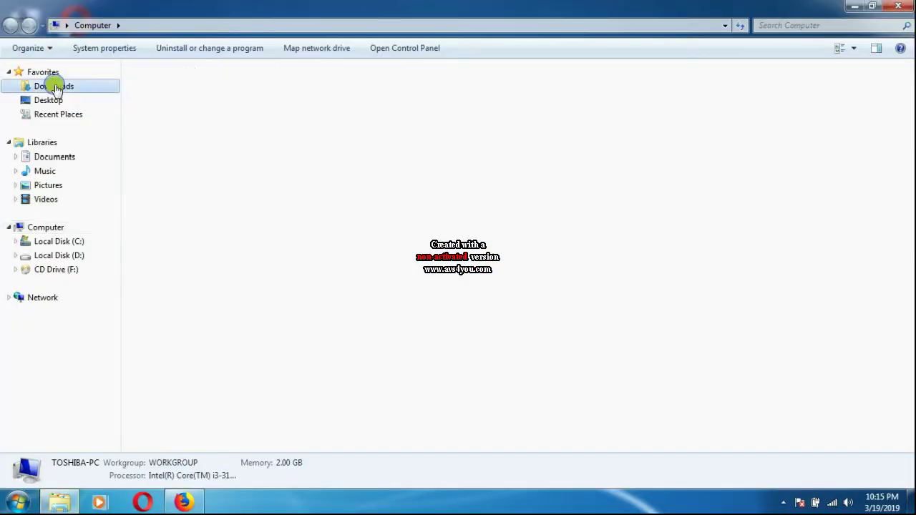
click(162, 116)
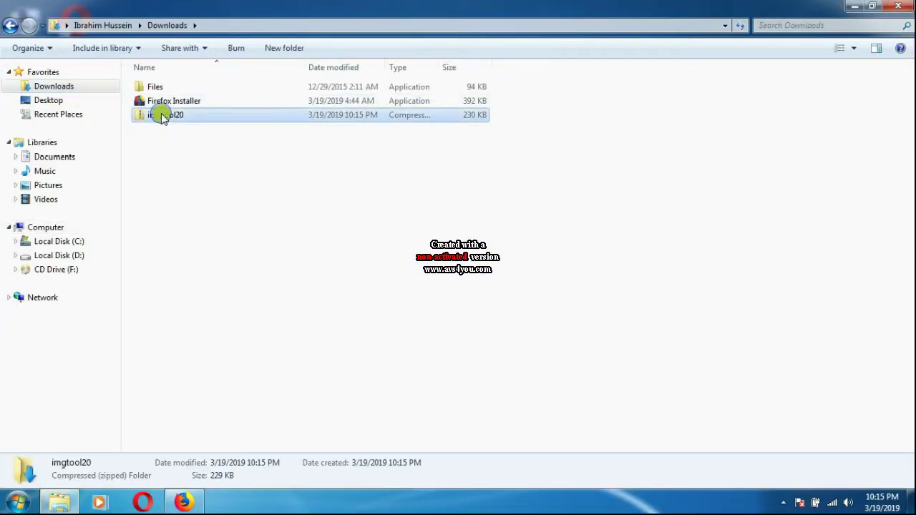
right_click(162, 116)
mouse_move(317, 221)
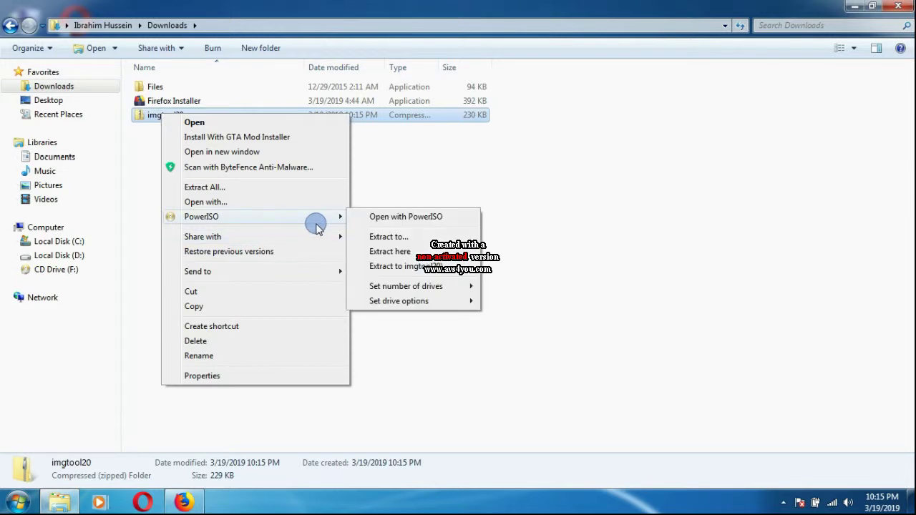
click(379, 251)
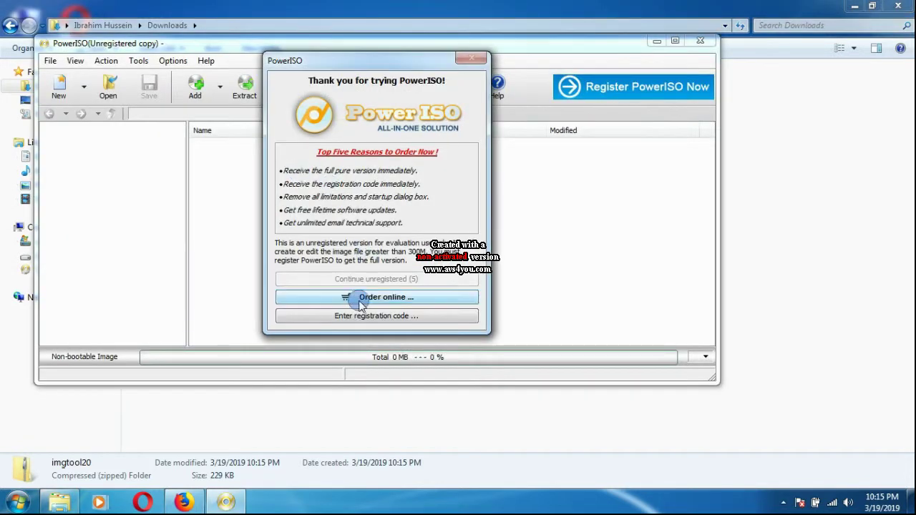
click(369, 321)
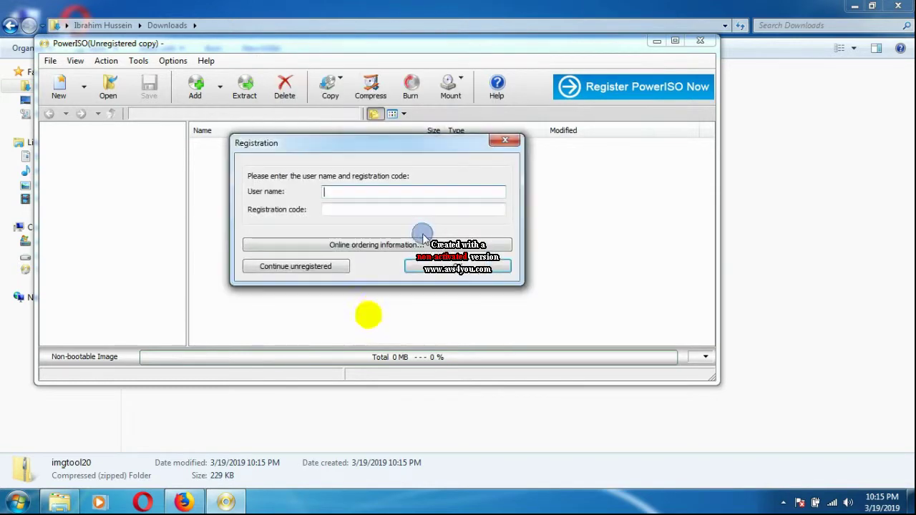
click(500, 141)
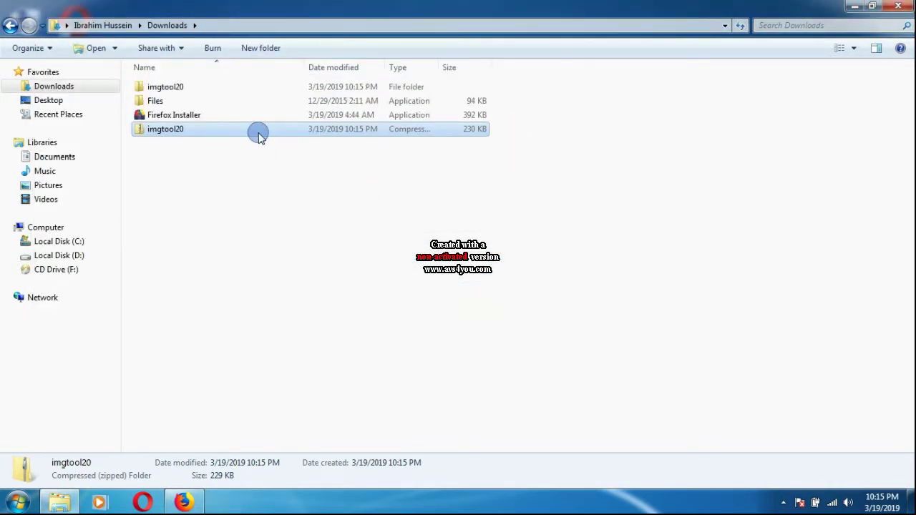
Delete the imgtool20 zip archive from Downloads and check the contents of the extracted imgtool20 folder.
right_click(257, 132)
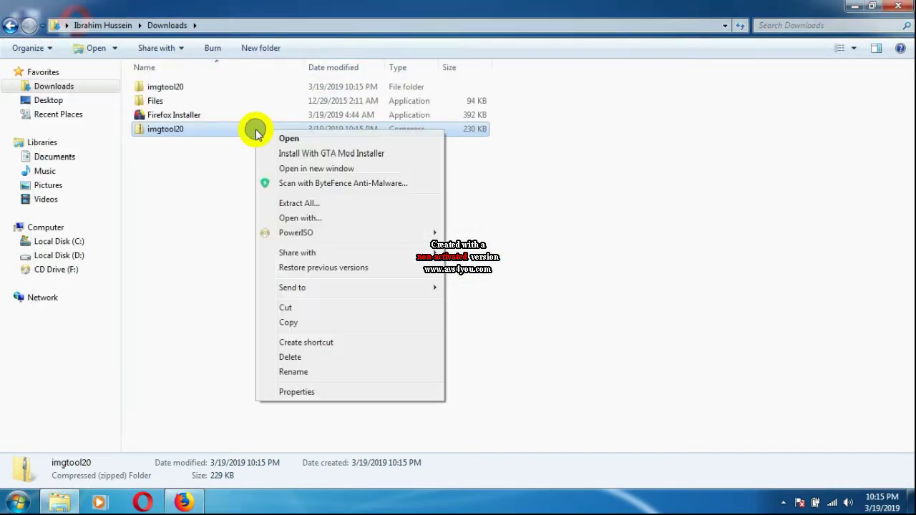
click(309, 357)
click(510, 303)
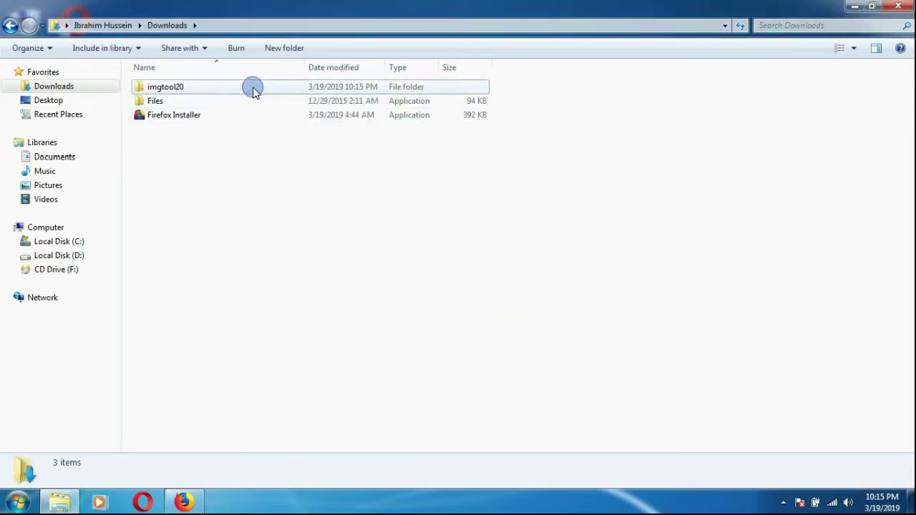
double_click(252, 88)
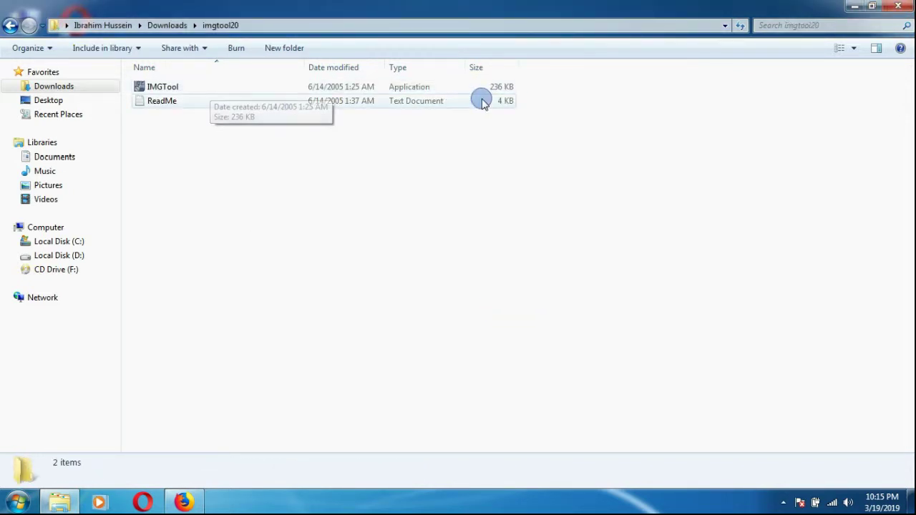
click(903, 6)
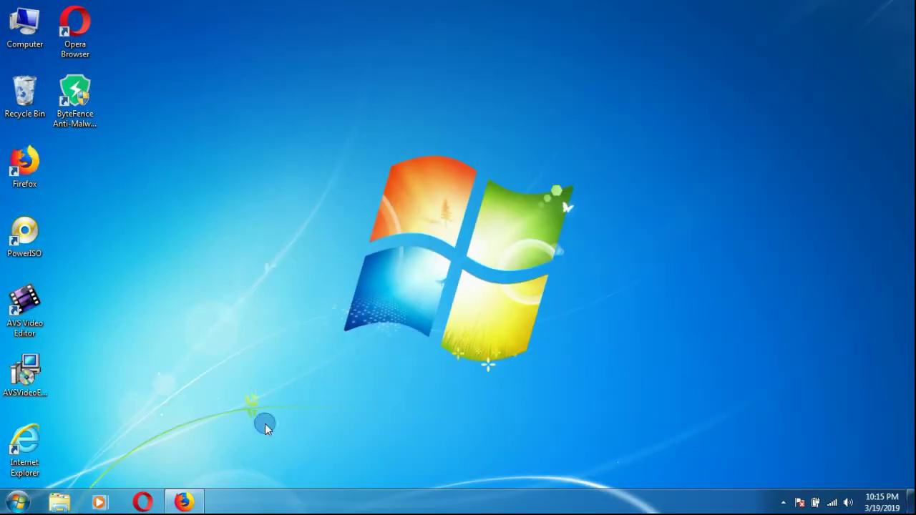
Return to Firefox and run a Google search for "gta vc apache 180 mod".
click(184, 501)
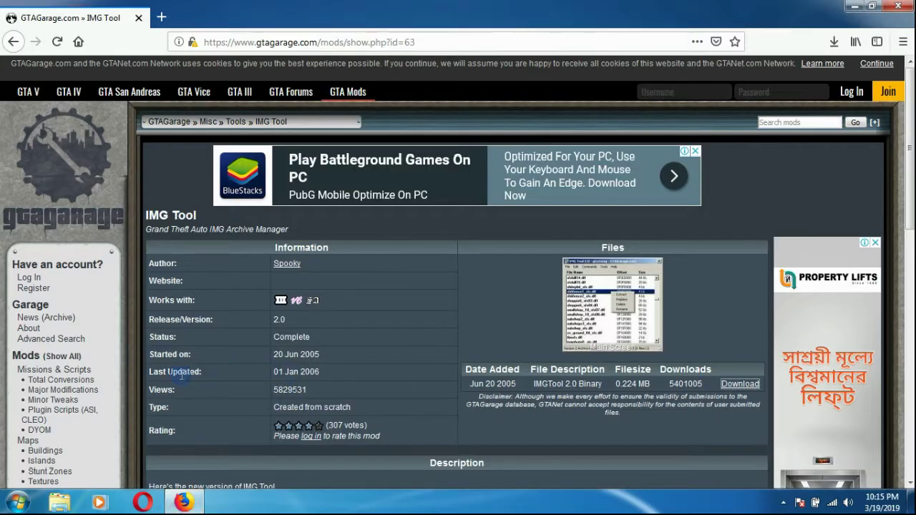
click(10, 41)
click(212, 84)
key(BackSpace)
key(BackSpace)
key(BackSpace)
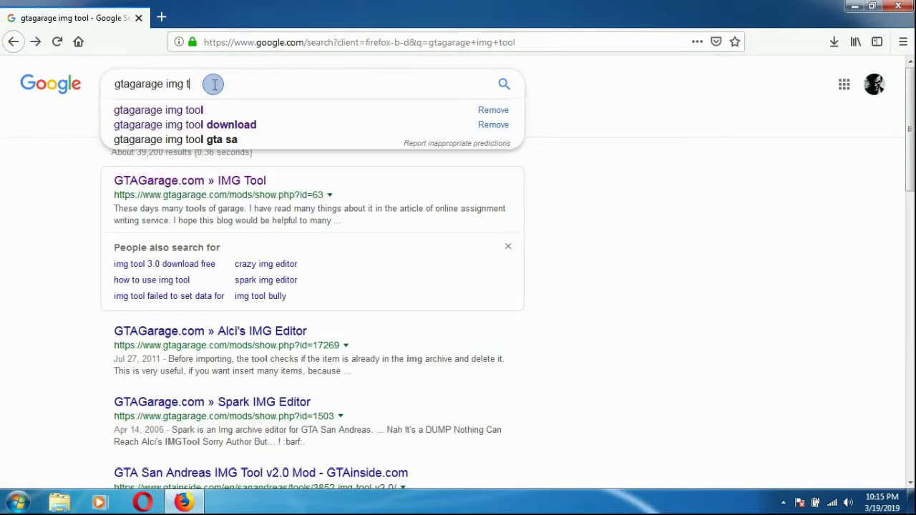
key(BackSpace)
key(BackSpace)
text(gta vc apac)
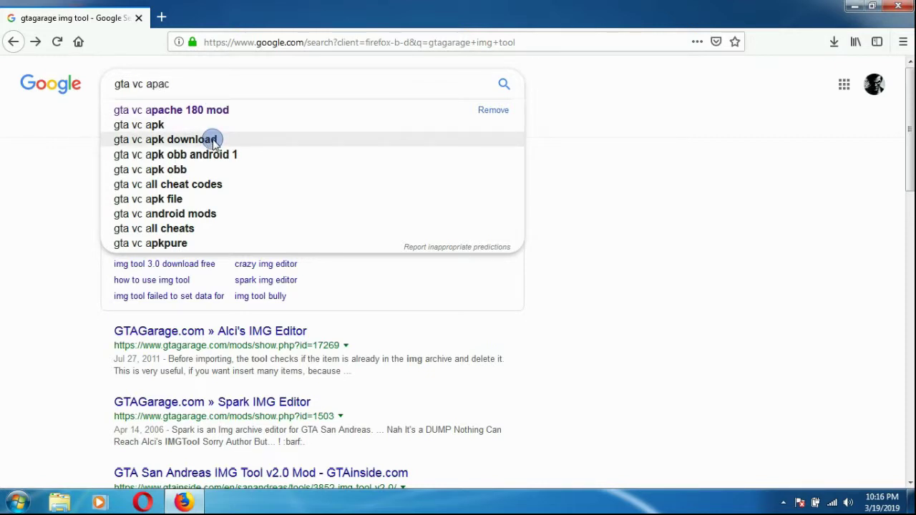
text(he)
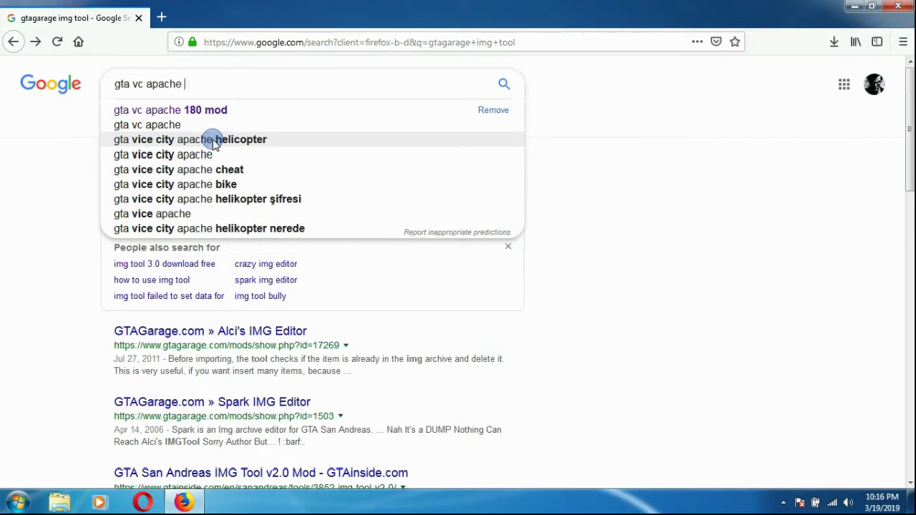
text( 180 mod)
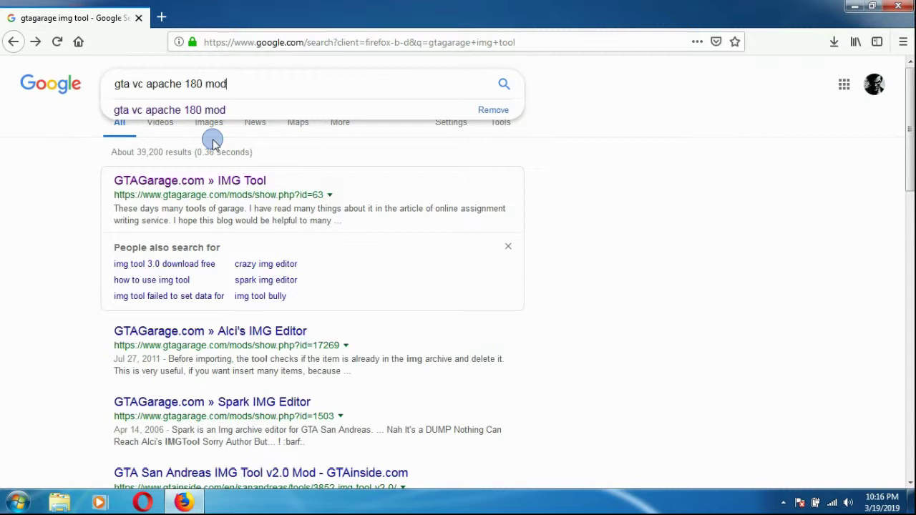
key(Return)
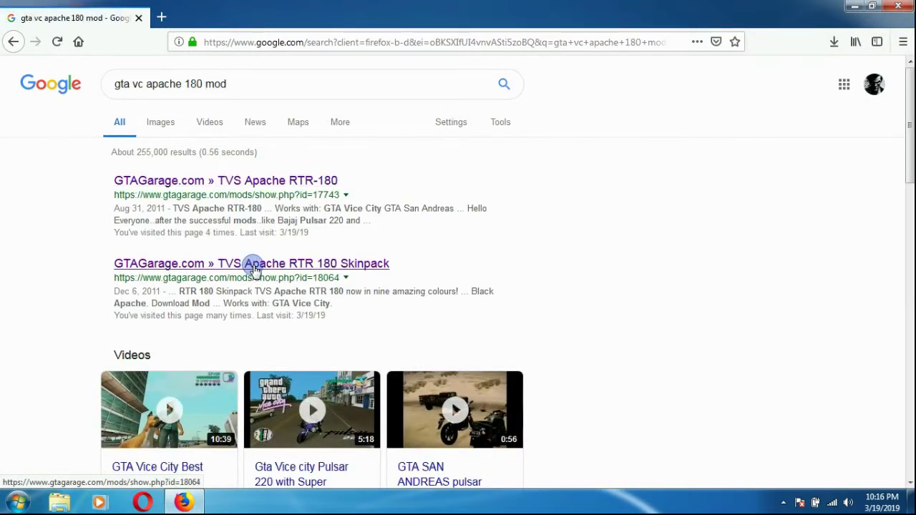
Open the GTAGarage page for the TVS Apache RTR 180 Skinpack and save its dff_file_apache download, main_dff_file_apache.rar.
click(255, 267)
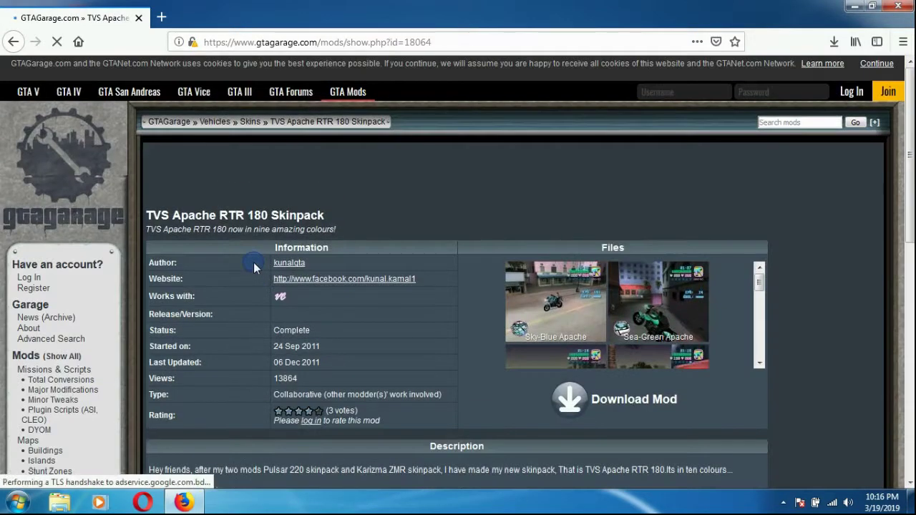
click(574, 406)
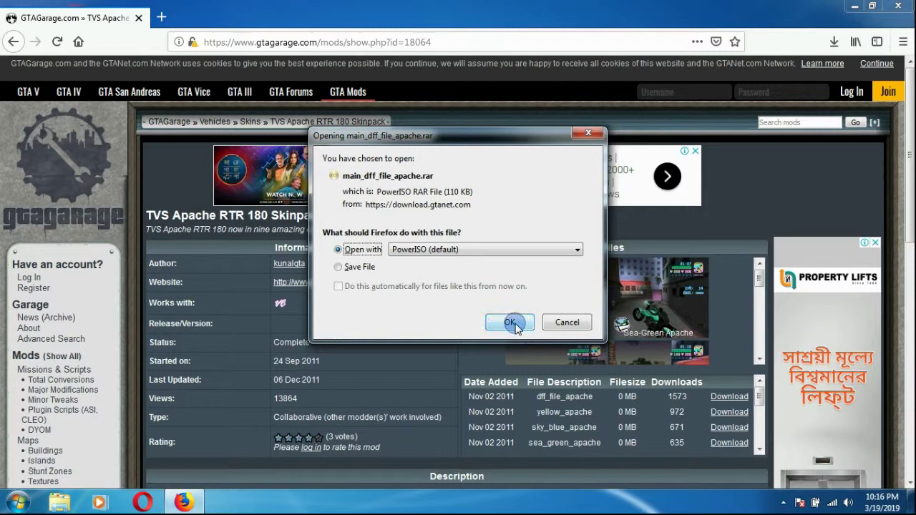
click(358, 266)
click(509, 322)
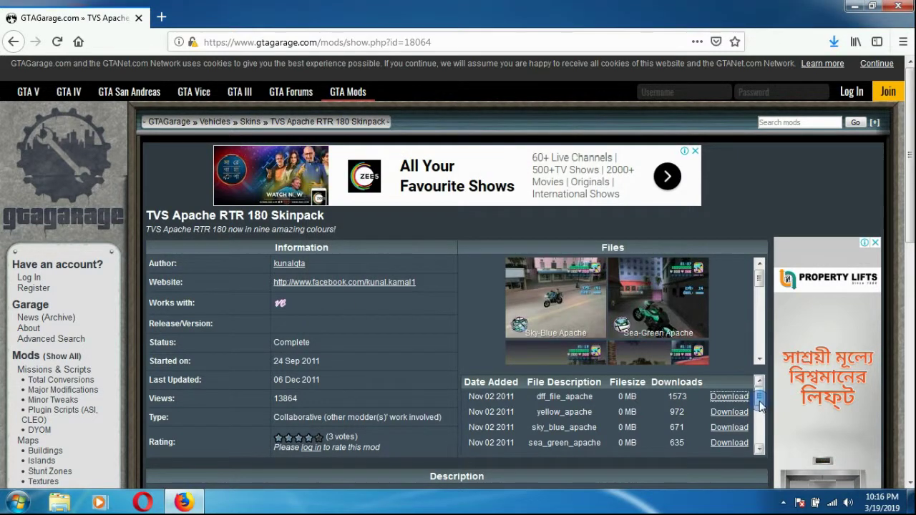
Download the red_apache skin from the skinpack's file list, saving red_apache.rar to disk.
drag(759, 402, 760, 425)
click(730, 389)
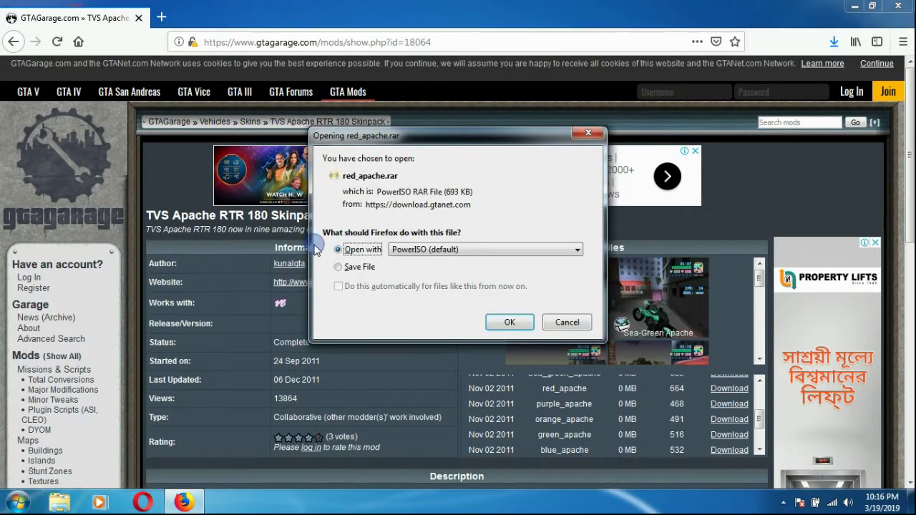
click(346, 268)
click(513, 322)
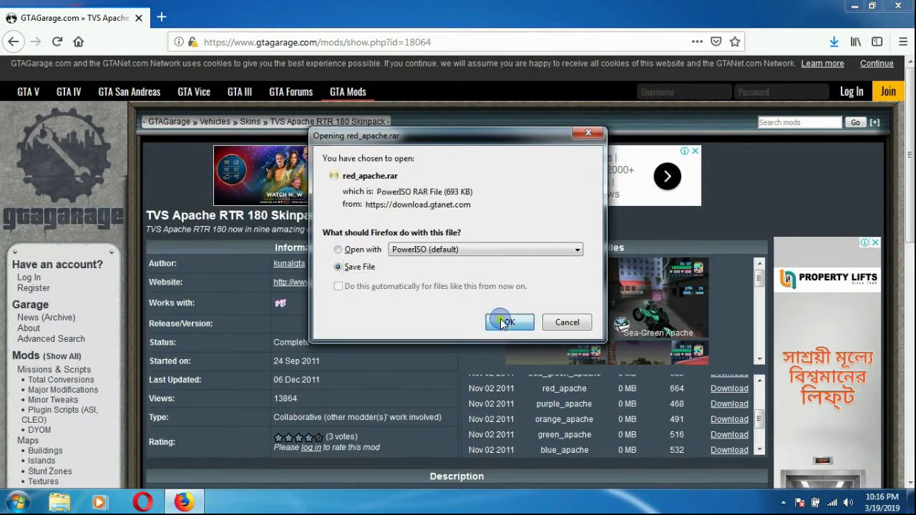
click(764, 91)
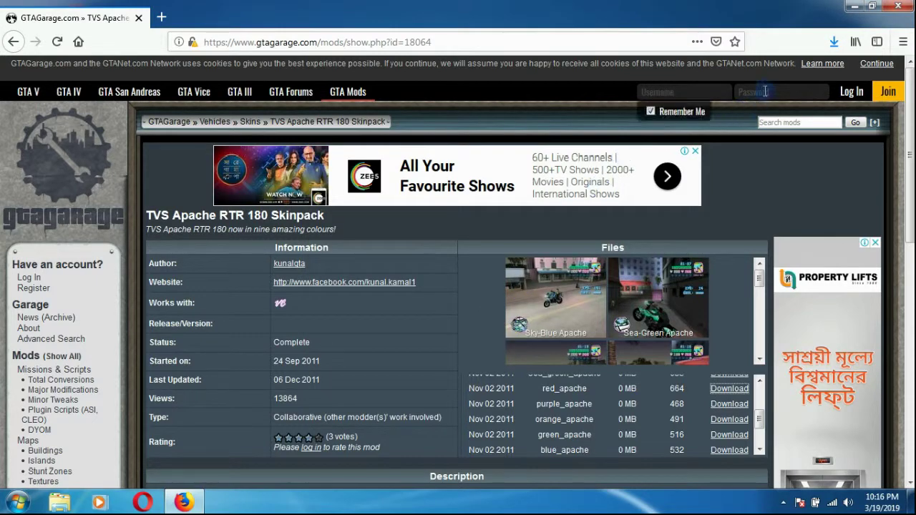
Minimize Firefox and empty the Recycle Bin on the desktop, confirming the permanent deletion.
click(853, 6)
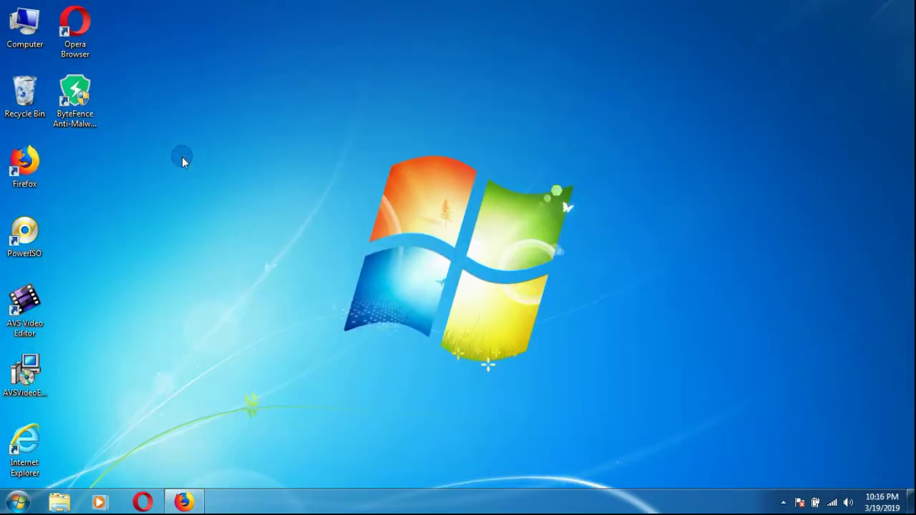
right_click(27, 81)
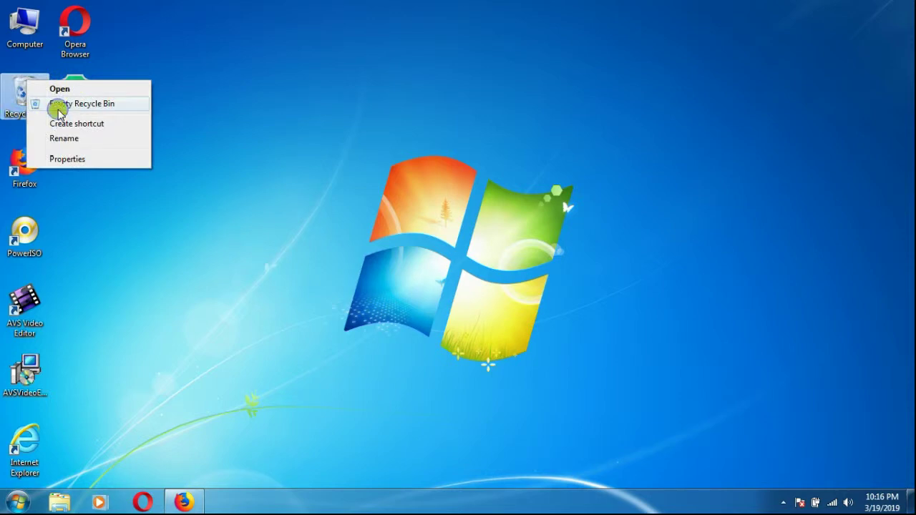
click(59, 105)
click(507, 306)
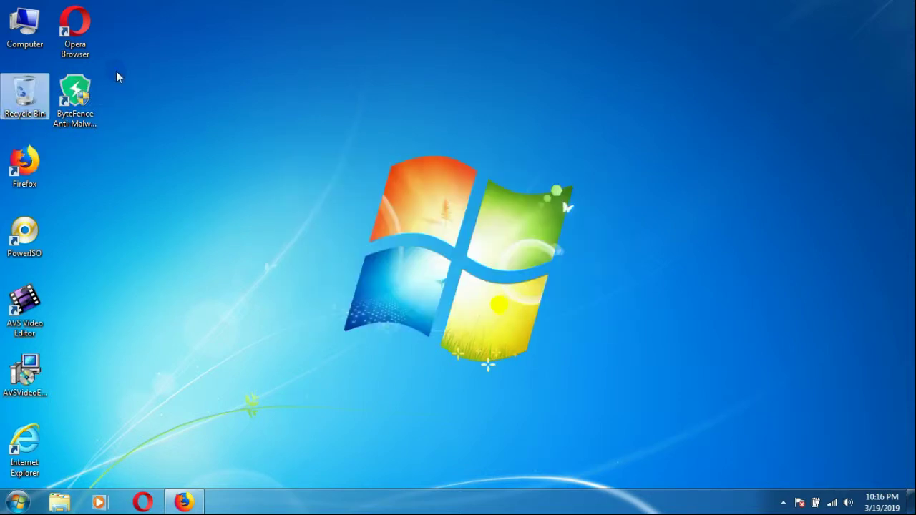
Open the Downloads folder and extract the main_dff_file_apache archive there with PowerISO, dismissing its registration prompt.
double_click(12, 30)
click(54, 86)
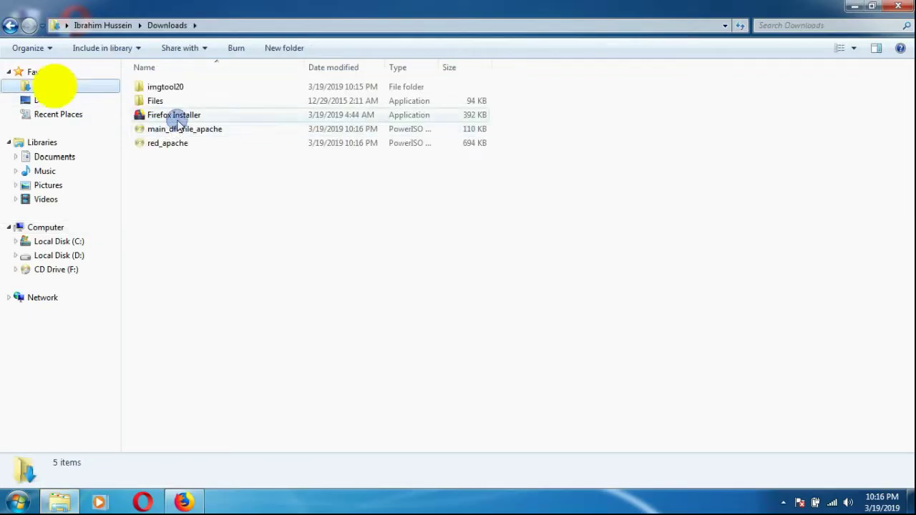
right_click(182, 129)
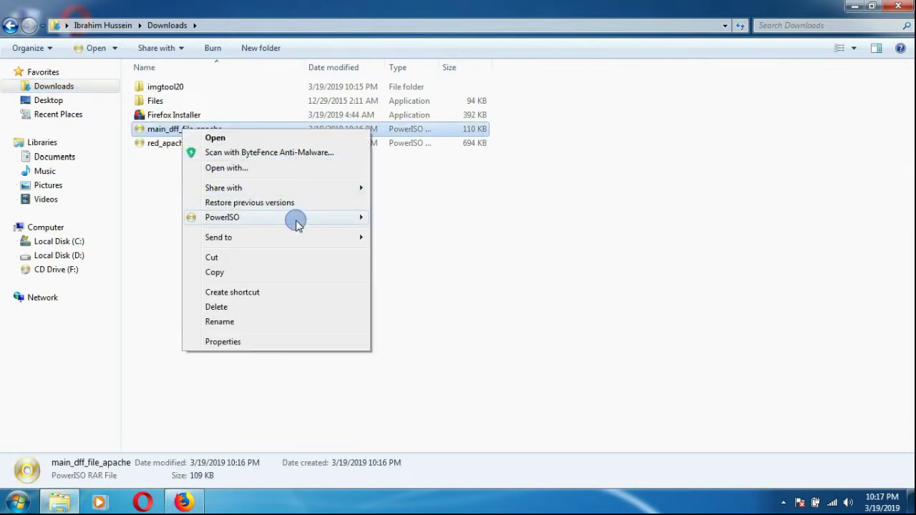
mouse_move(339, 221)
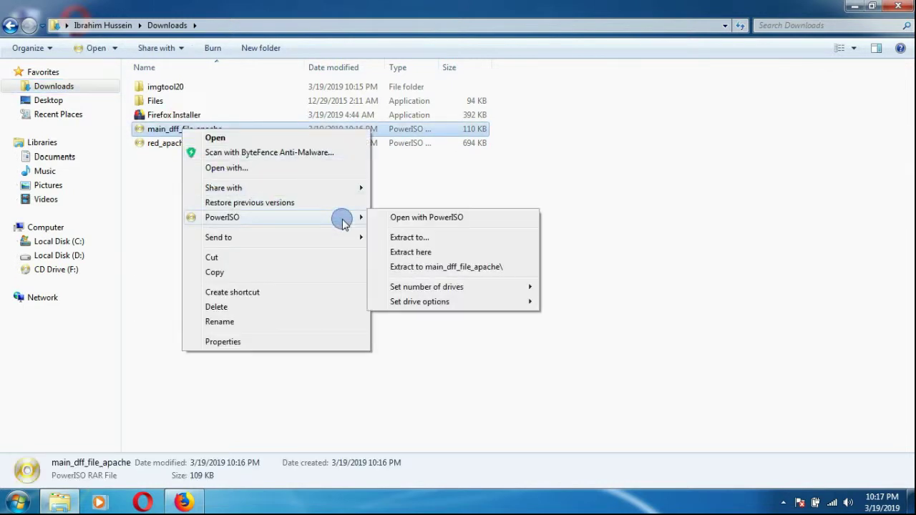
click(415, 252)
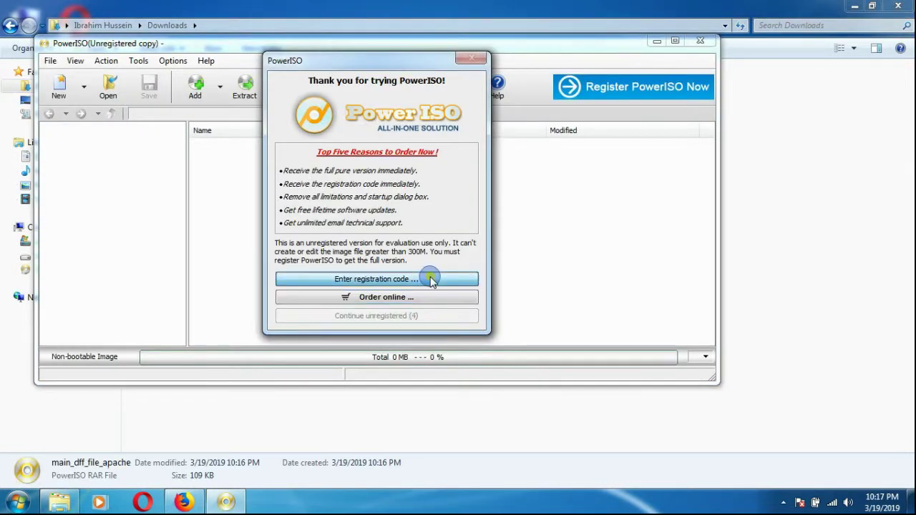
click(432, 280)
click(496, 144)
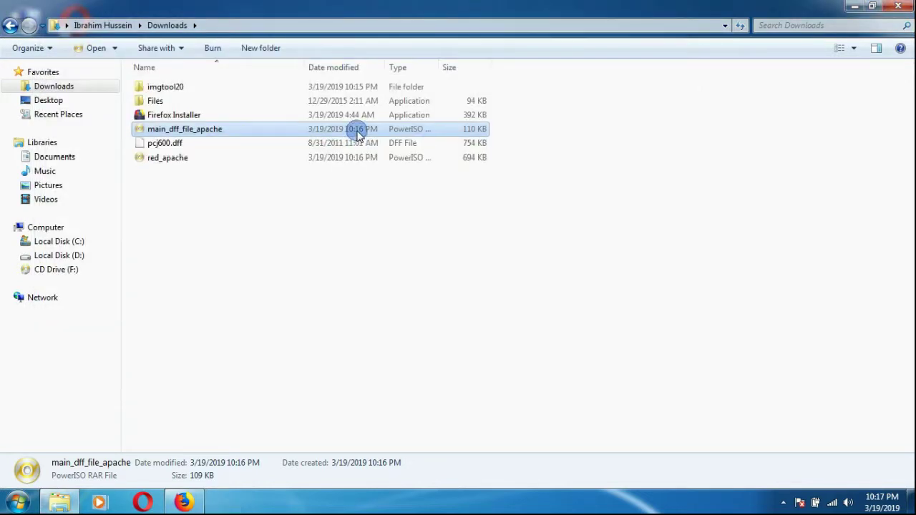
Delete the main_dff_file_apache archive from Downloads.
right_click(358, 134)
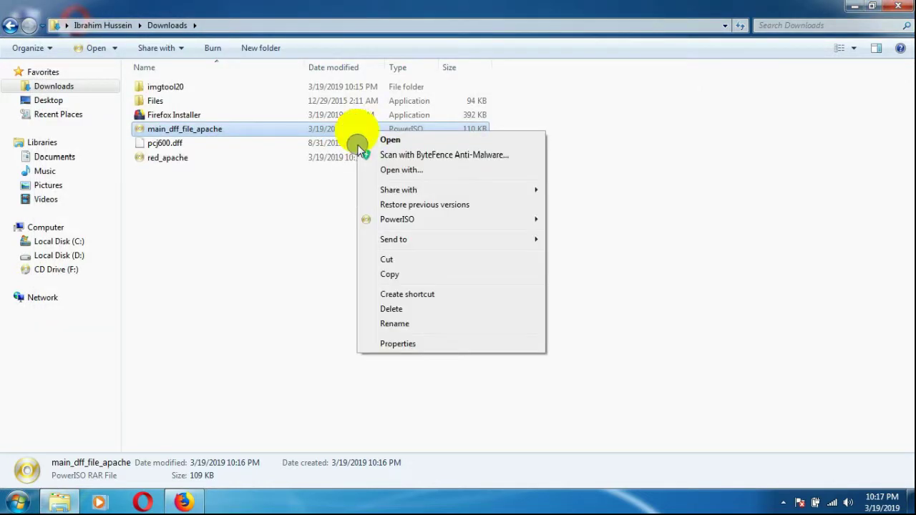
click(411, 309)
click(509, 307)
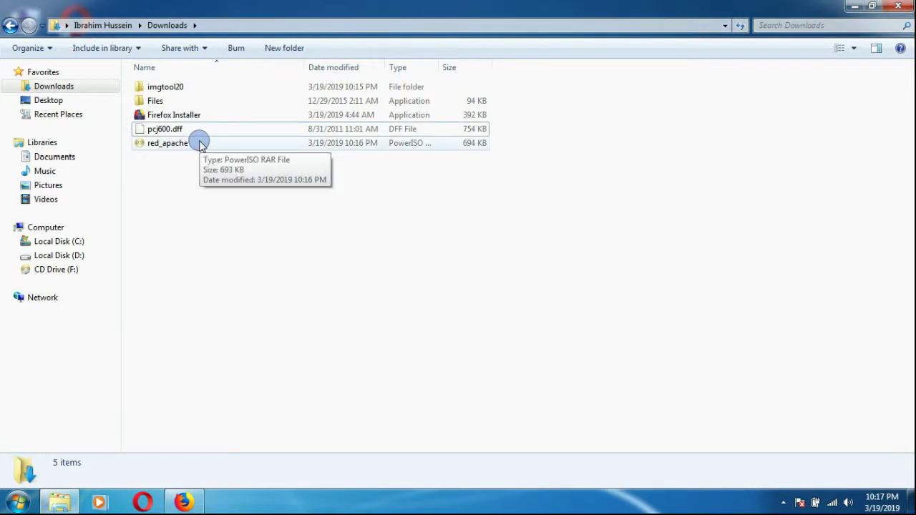
Extract the red_apache archive into Downloads with PowerISO, closing the registration dialog without registering.
right_click(199, 143)
mouse_move(300, 229)
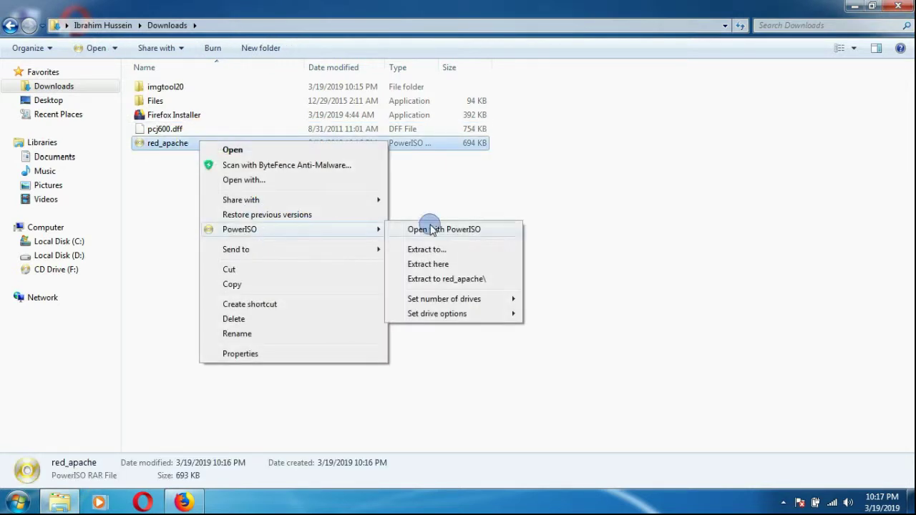
click(441, 263)
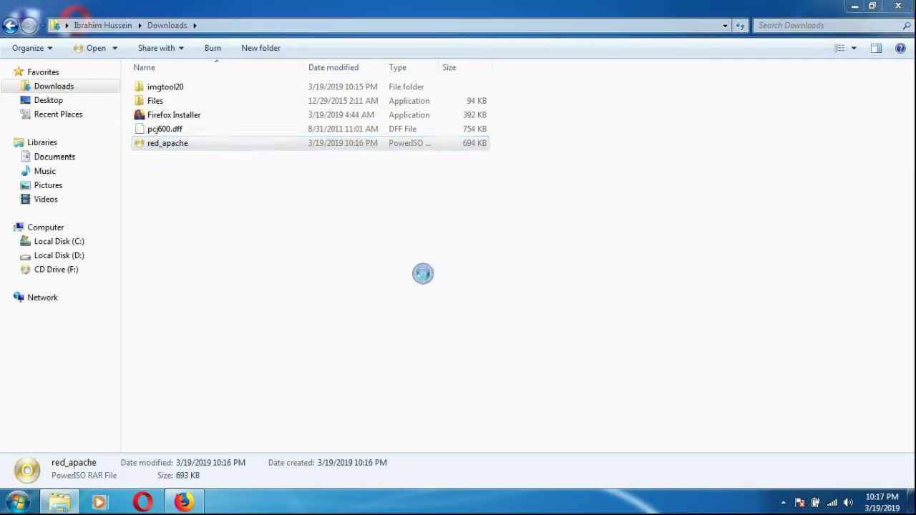
click(388, 315)
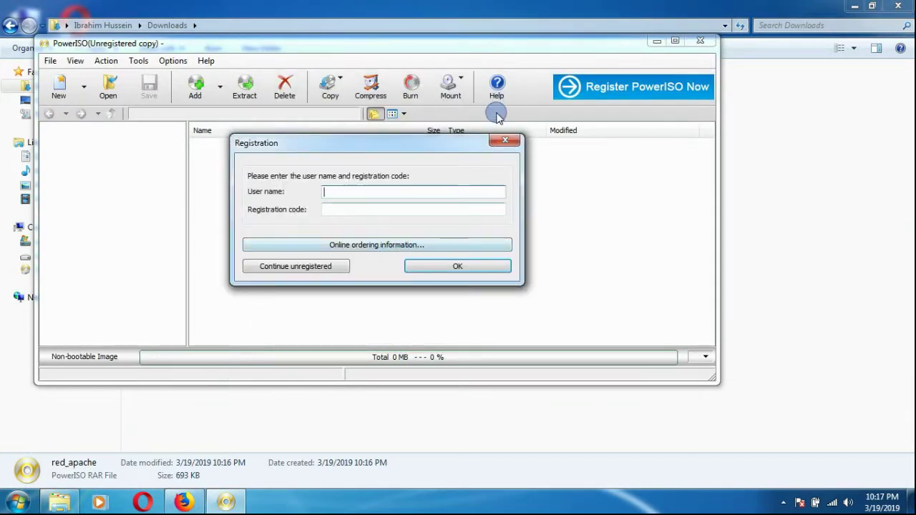
click(502, 140)
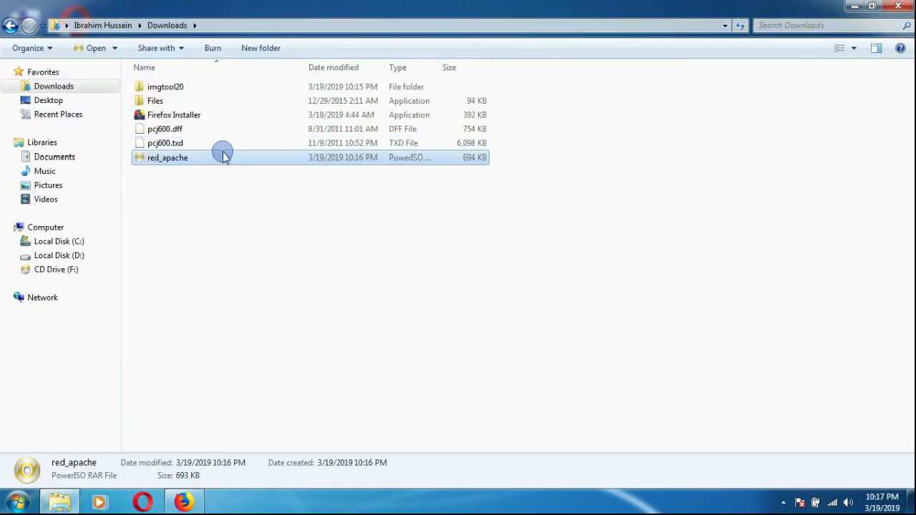
Delete the red_apache archive from Downloads.
right_click(224, 158)
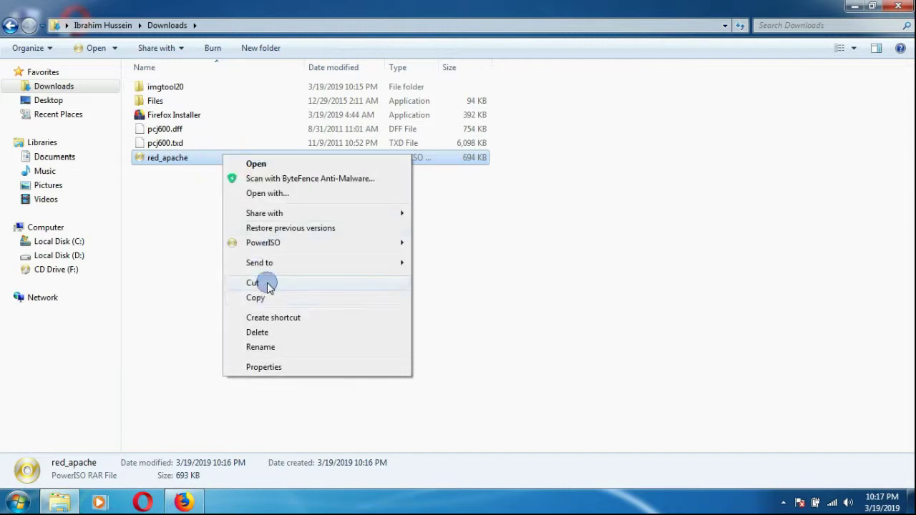
click(259, 332)
click(485, 303)
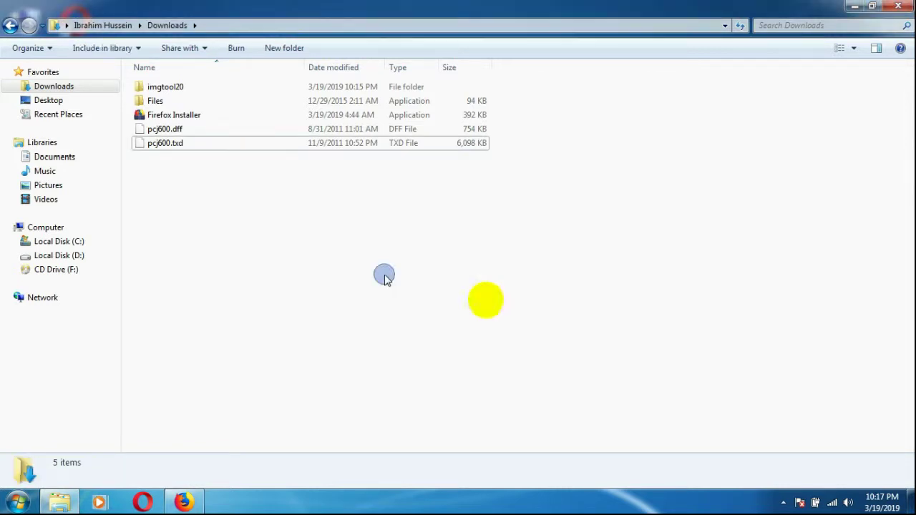
Try to launch IMGTool from the imgtool20 folder and close the ByteFence alert without applying its recommended action.
click(176, 86)
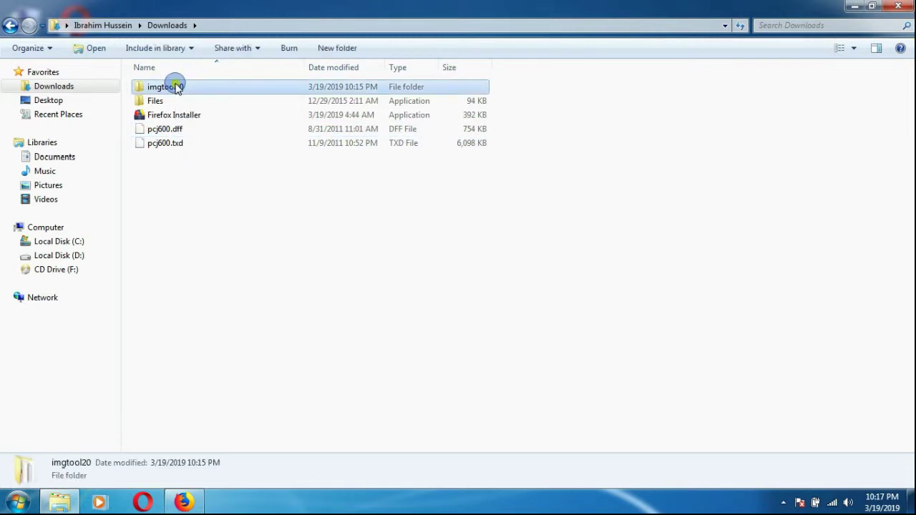
double_click(176, 87)
double_click(174, 87)
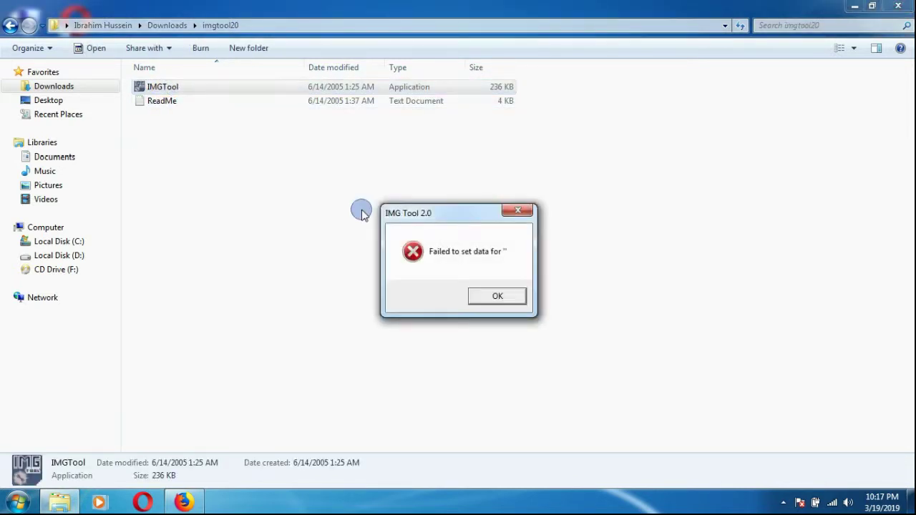
click(479, 300)
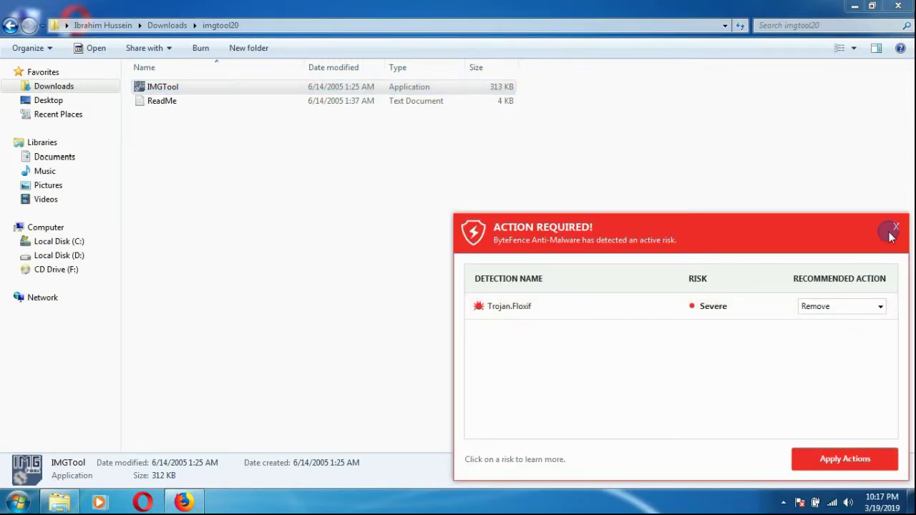
click(896, 229)
click(742, 380)
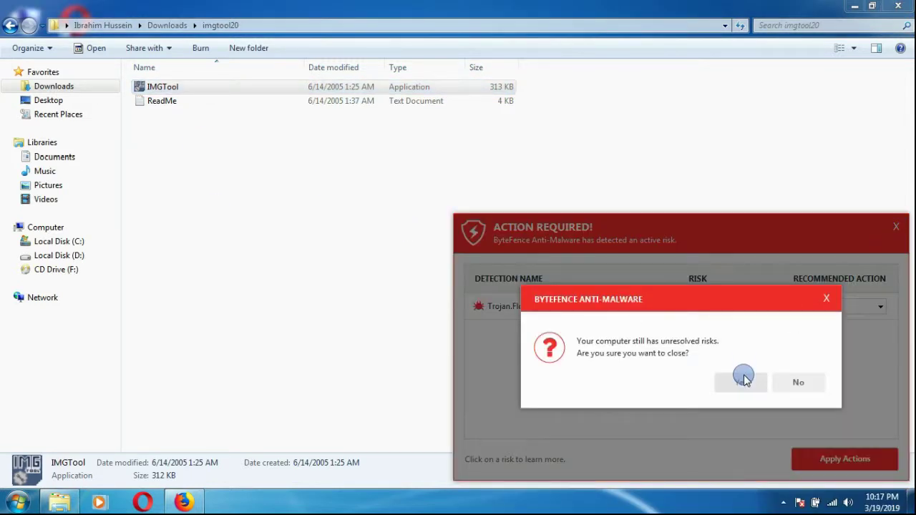
Launch IMGTool again from the imgtool20 folder and bring its window to the front.
double_click(202, 85)
click(496, 291)
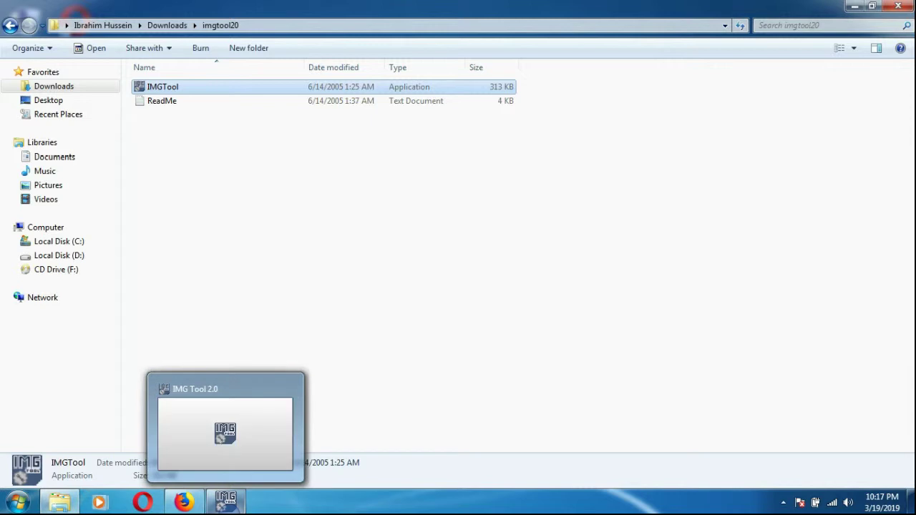
click(225, 501)
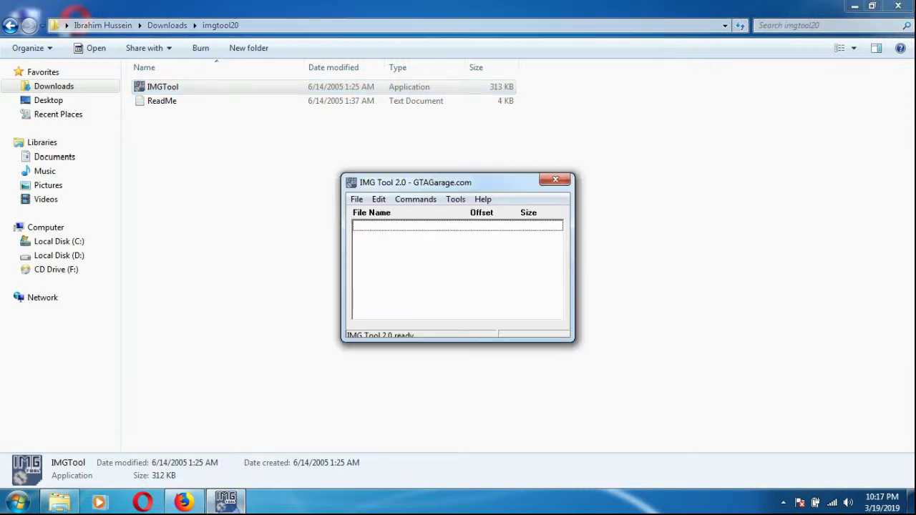
Open the gta3 archive from the models folder of BANGLA GTA VICE CITY on Local Disk (D:) in IMG Tool.
click(358, 199)
click(369, 213)
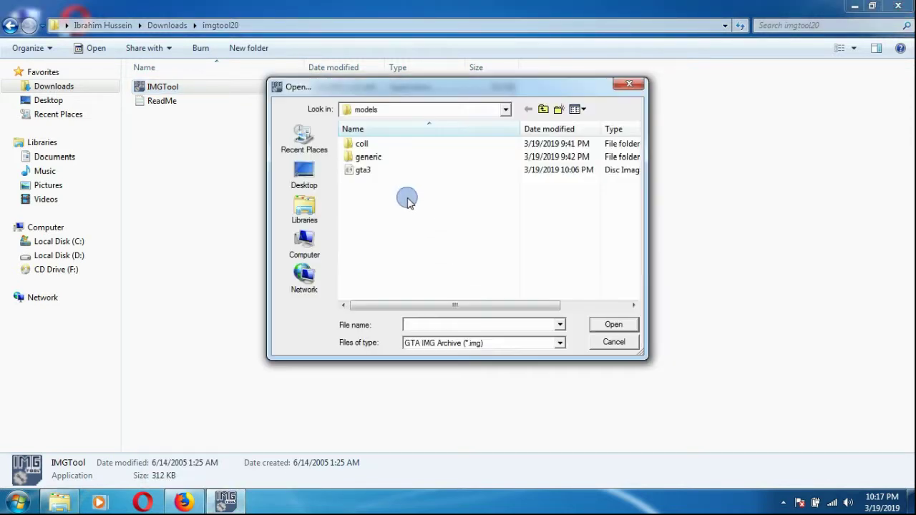
click(301, 254)
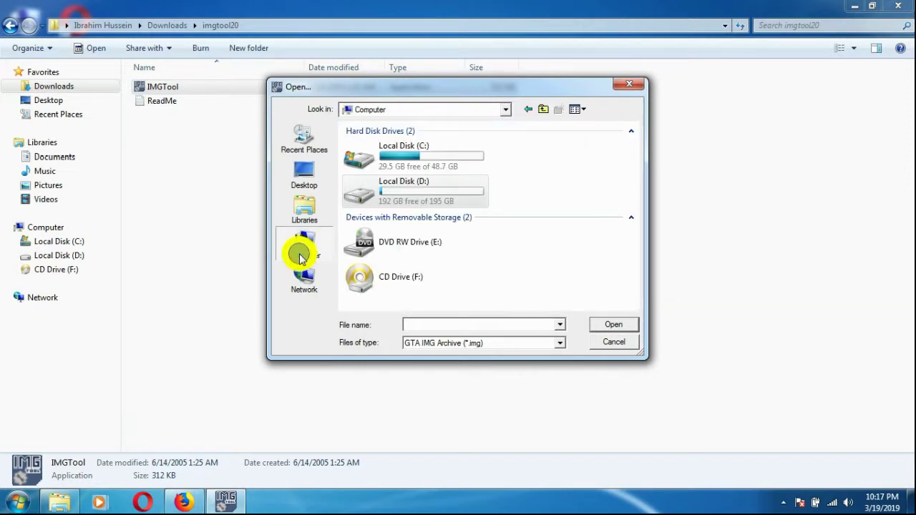
double_click(403, 198)
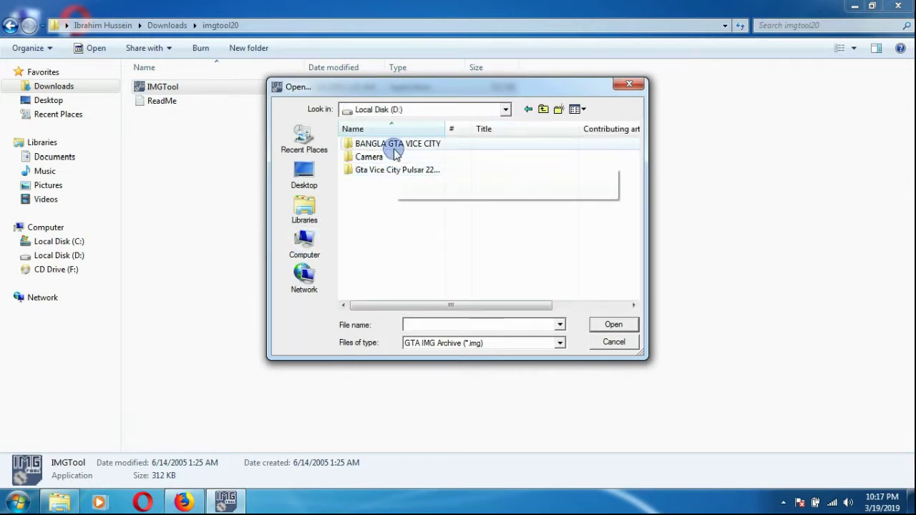
double_click(395, 145)
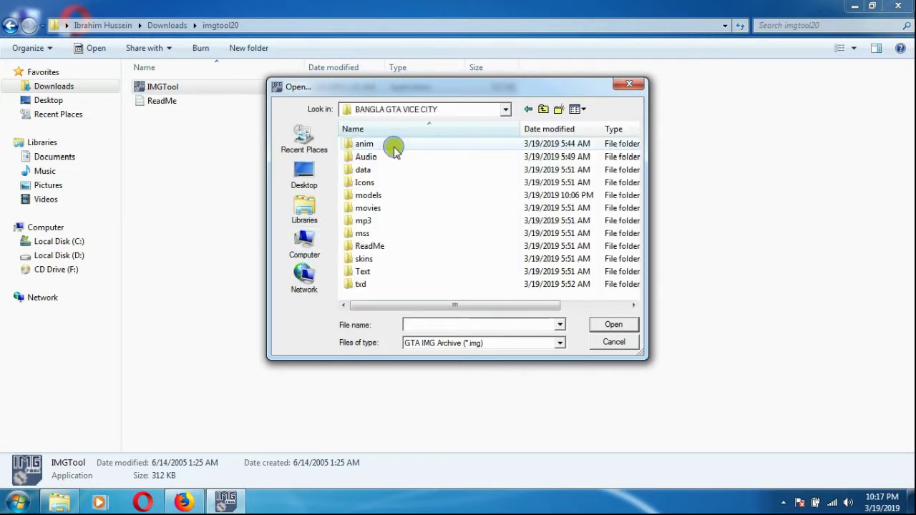
double_click(369, 195)
double_click(364, 171)
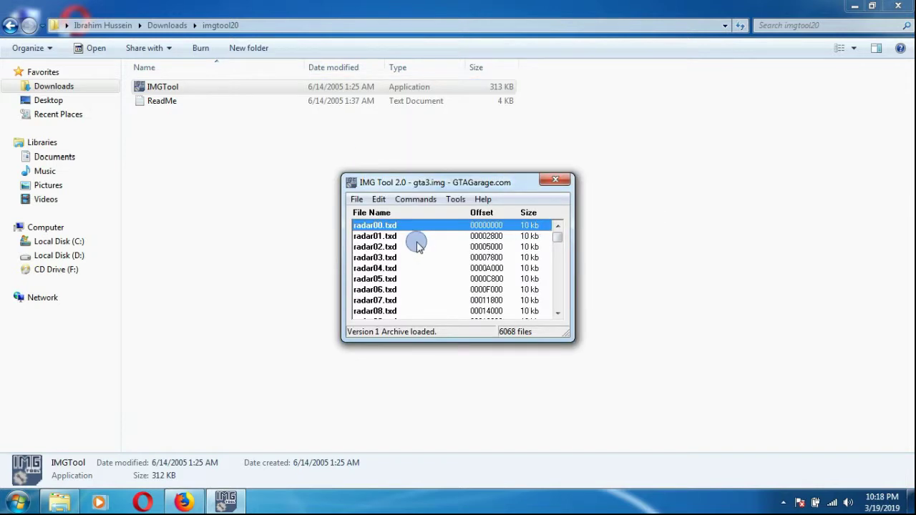
Search the gta3.img archive for "pcj" to locate the bike's files.
click(377, 198)
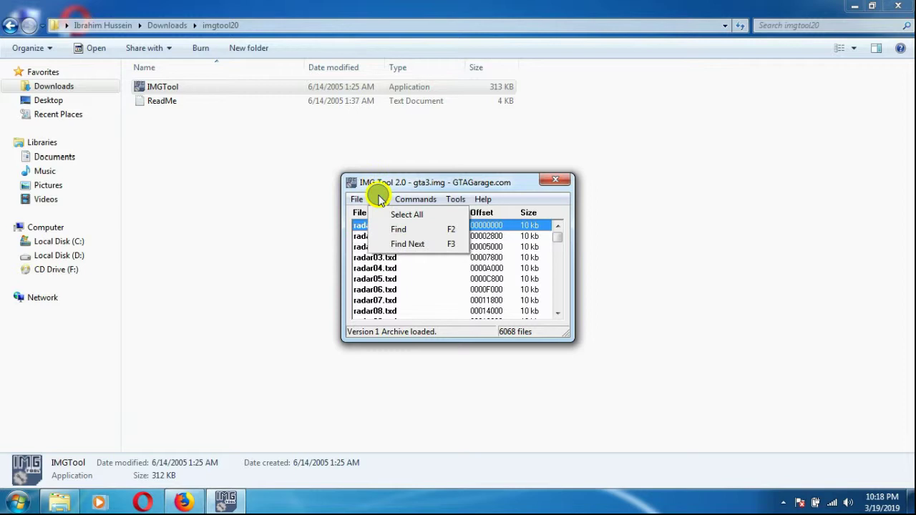
click(399, 229)
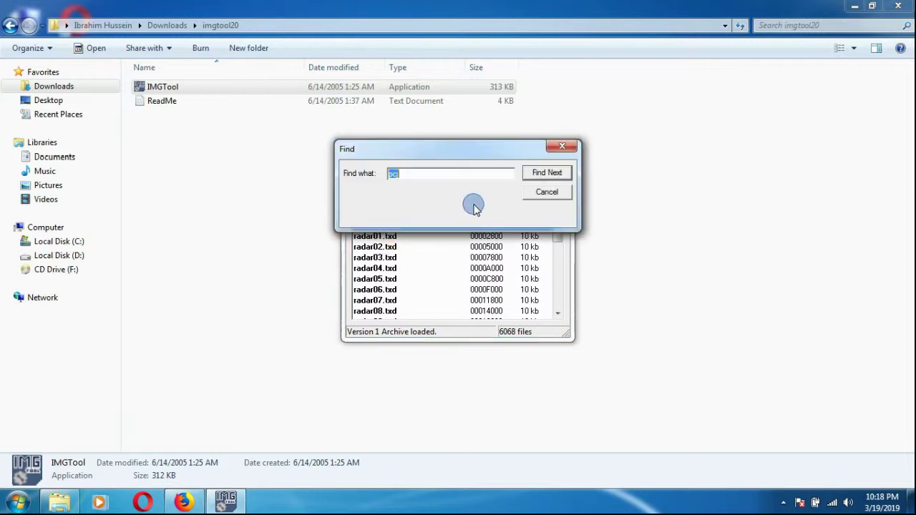
click(545, 173)
click(558, 314)
click(558, 313)
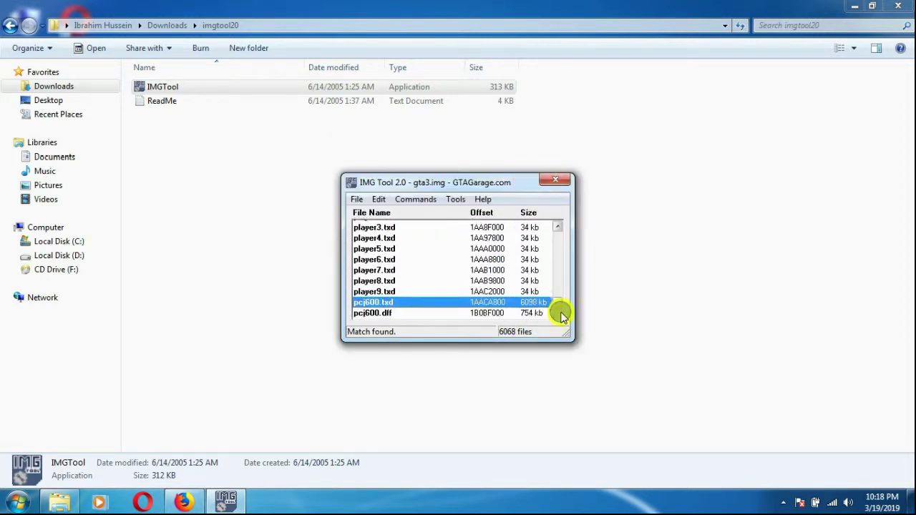
Delete both pcj600.txd and pcj600.dff from the gta3.img archive, confirming the deletion.
click(521, 307)
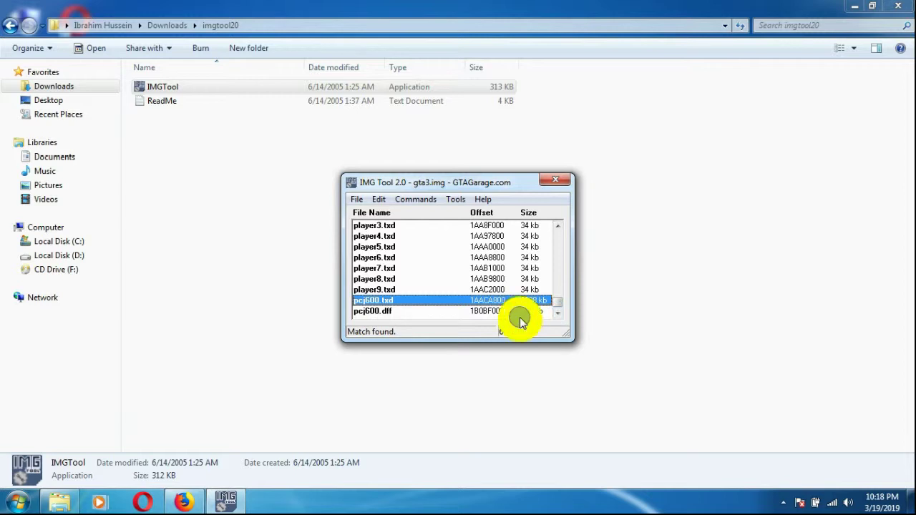
click(466, 311)
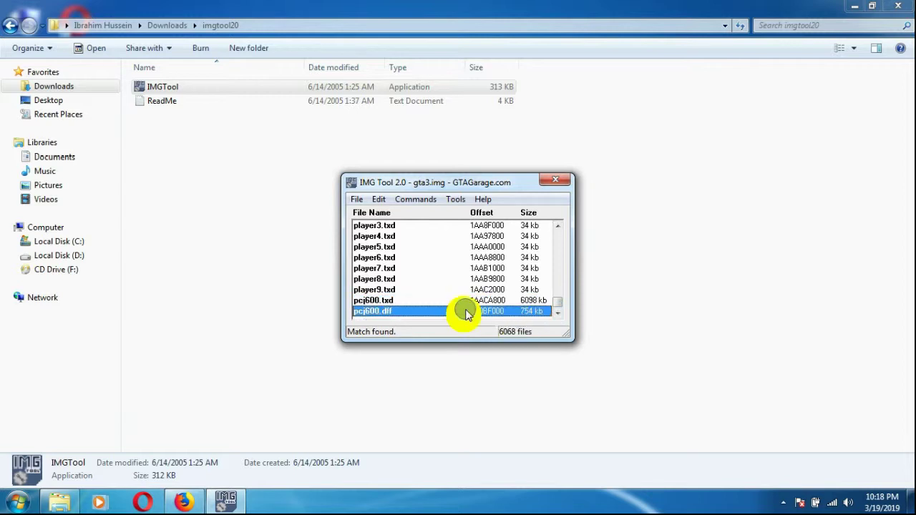
shift+click(466, 302)
right_click(468, 307)
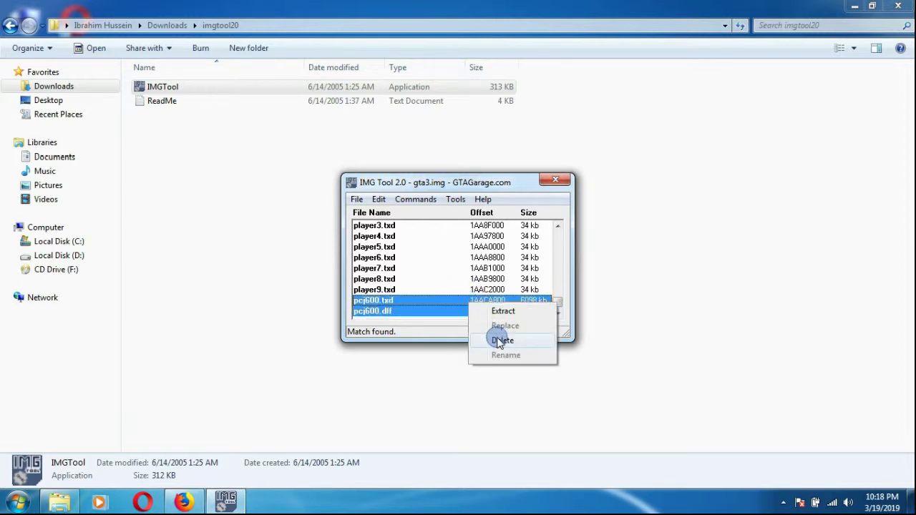
click(501, 339)
click(443, 281)
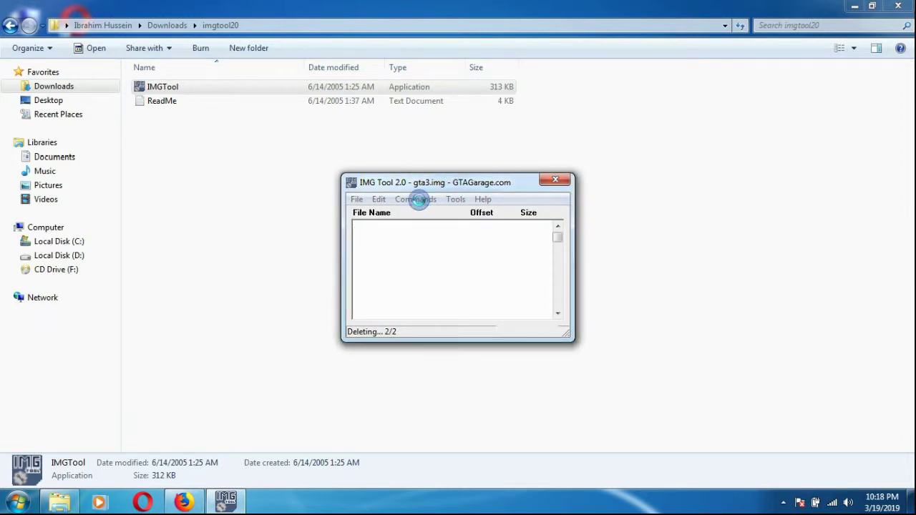
Add the mod files pcj600.txd and pcj600.dff from the Downloads folder to the gta3.img archive.
click(417, 200)
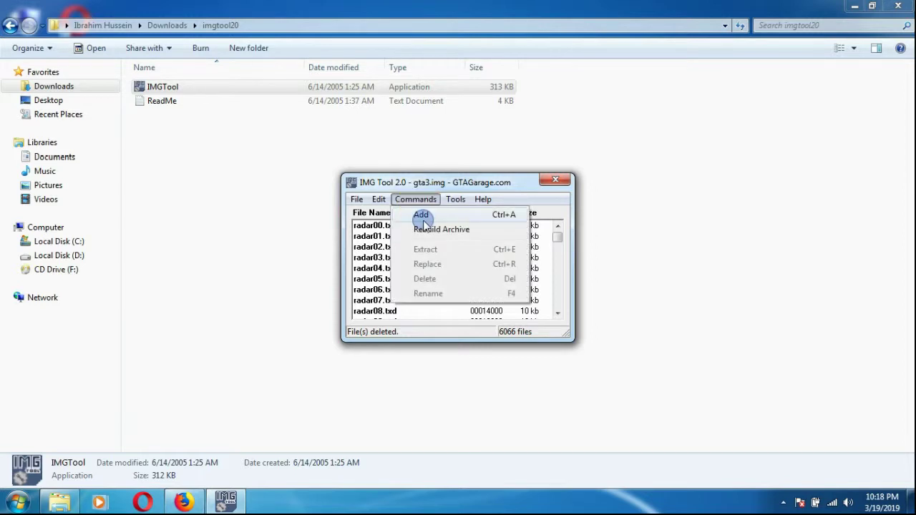
click(421, 217)
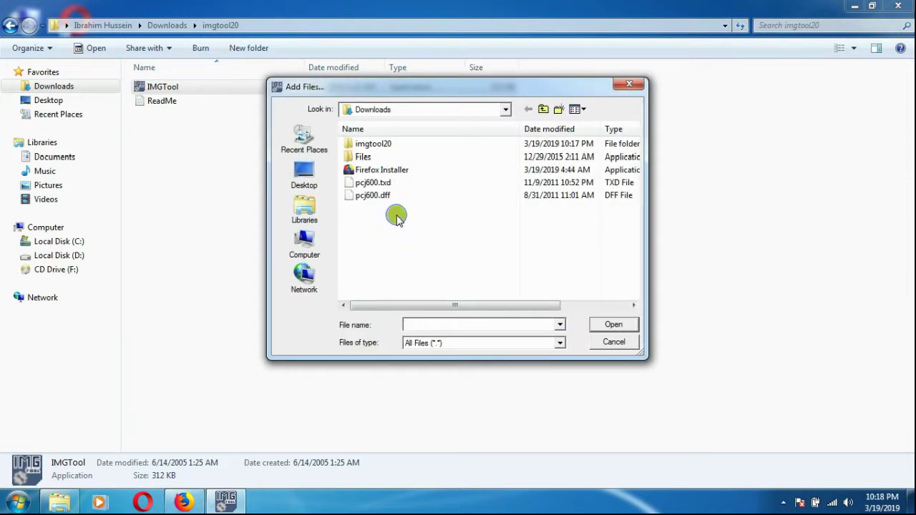
drag(397, 217, 378, 188)
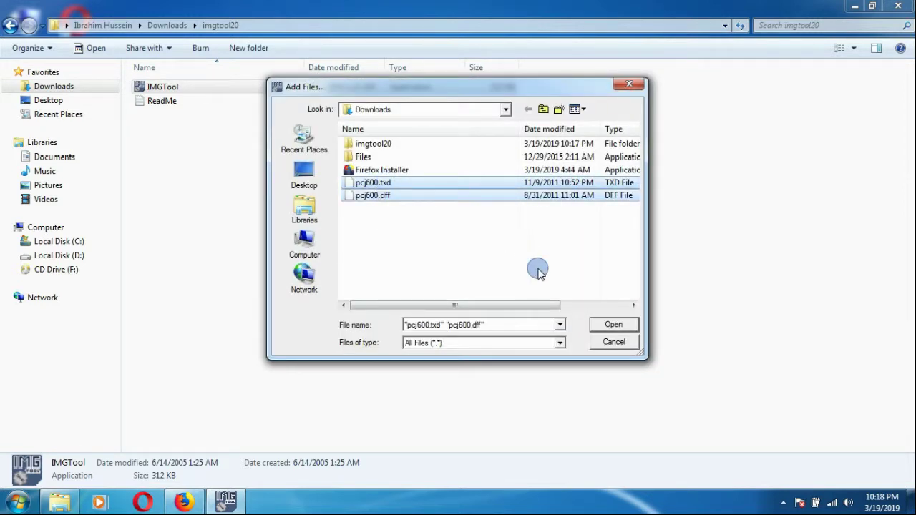
click(601, 323)
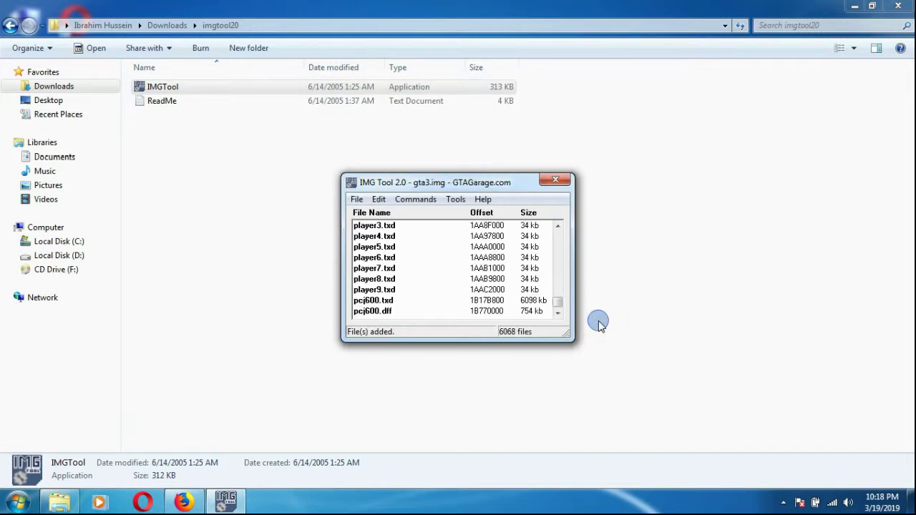
Rebuild the gta3.img archive, confirming the operation, and close IMG Tool and the imgtool20 folder window.
click(413, 199)
click(432, 230)
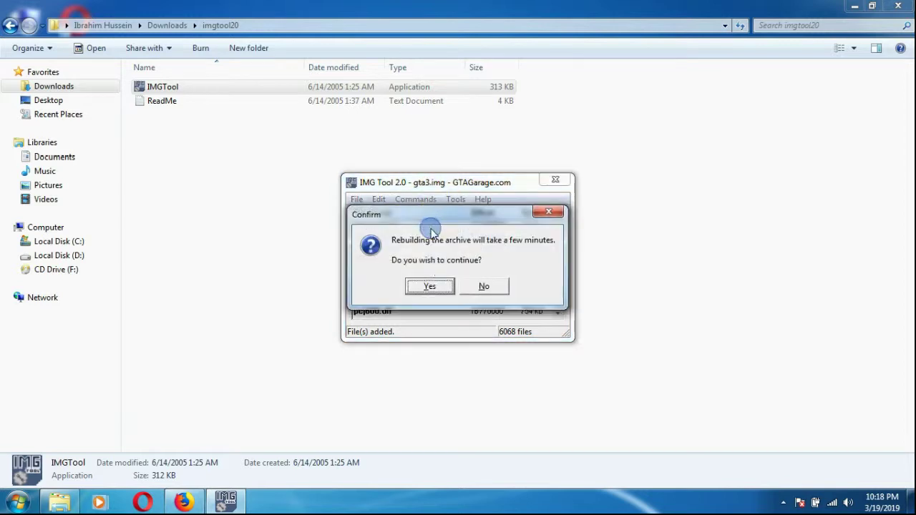
click(431, 283)
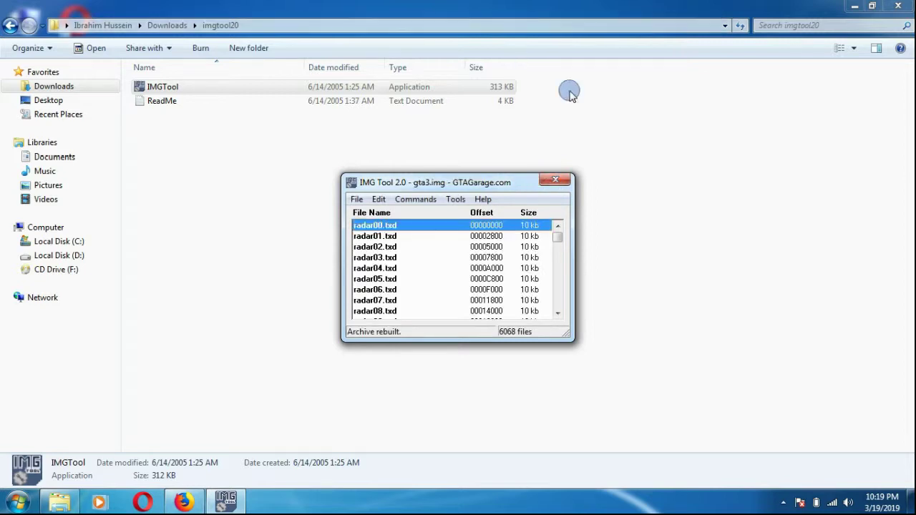
click(555, 179)
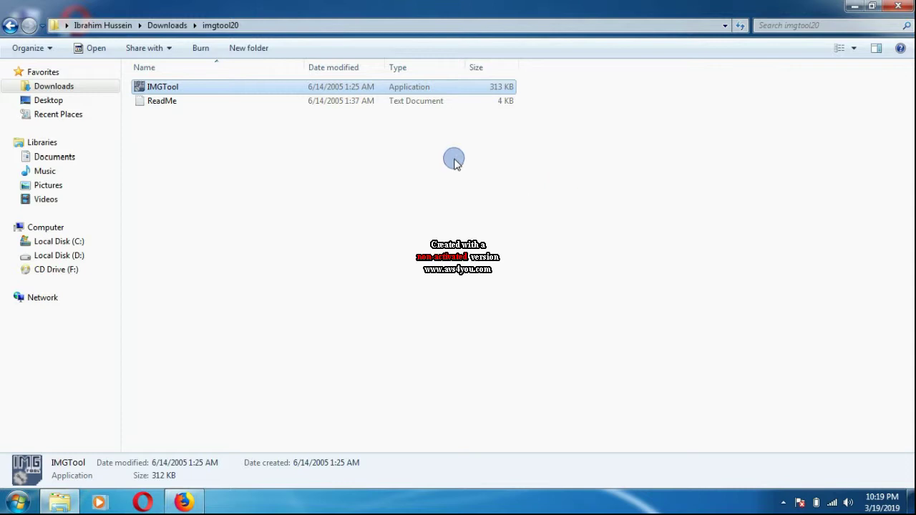
click(898, 6)
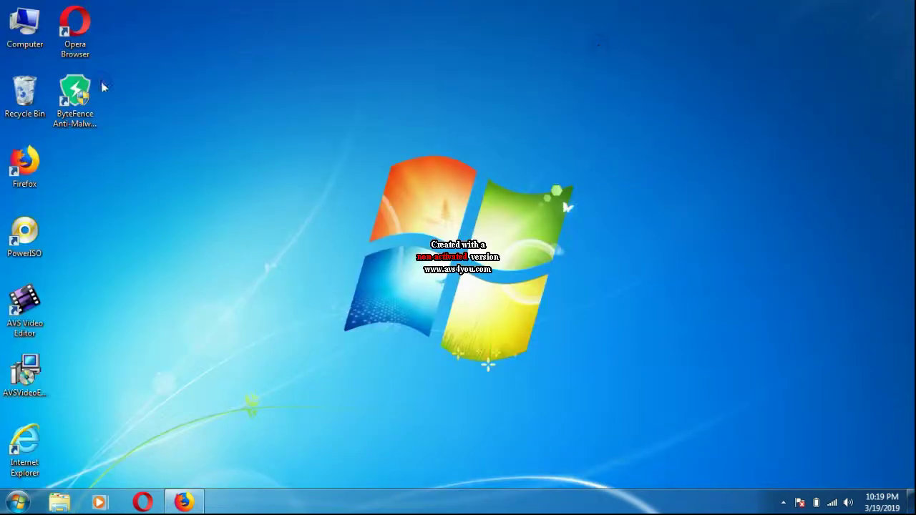
Empty the Recycle Bin, confirming the deletion, and refresh the desktop.
right_click(29, 82)
click(43, 103)
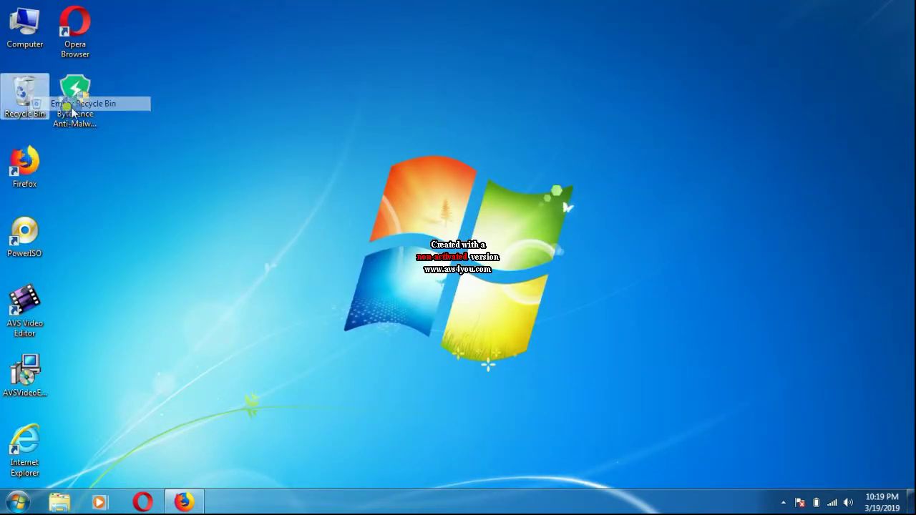
click(508, 262)
right_click(432, 184)
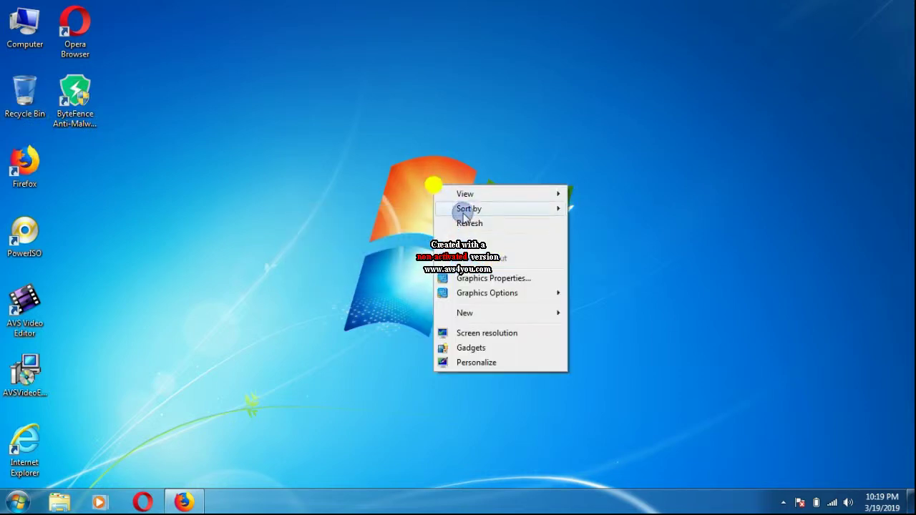
right_click(466, 222)
click(515, 261)
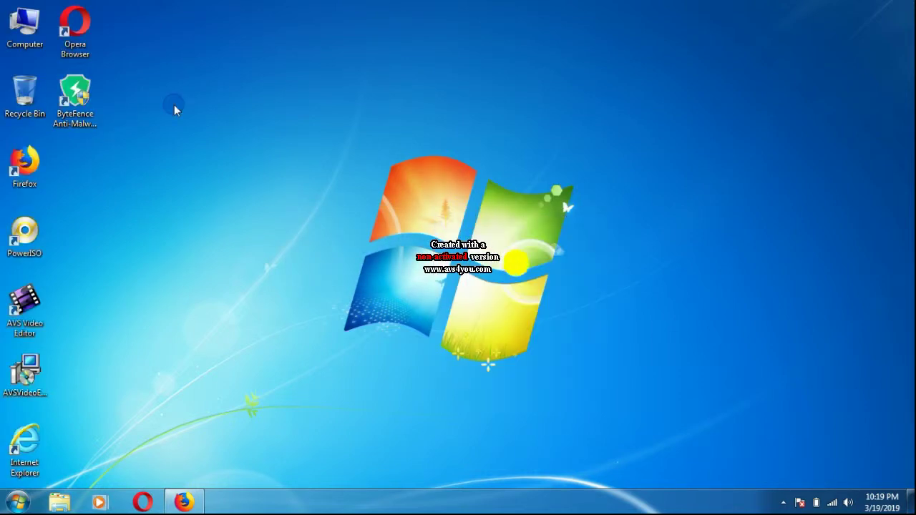
Launch the gta-vc application from the BANGLA GTA VICE CITY folder on Local Disk (D:).
double_click(24, 24)
double_click(344, 105)
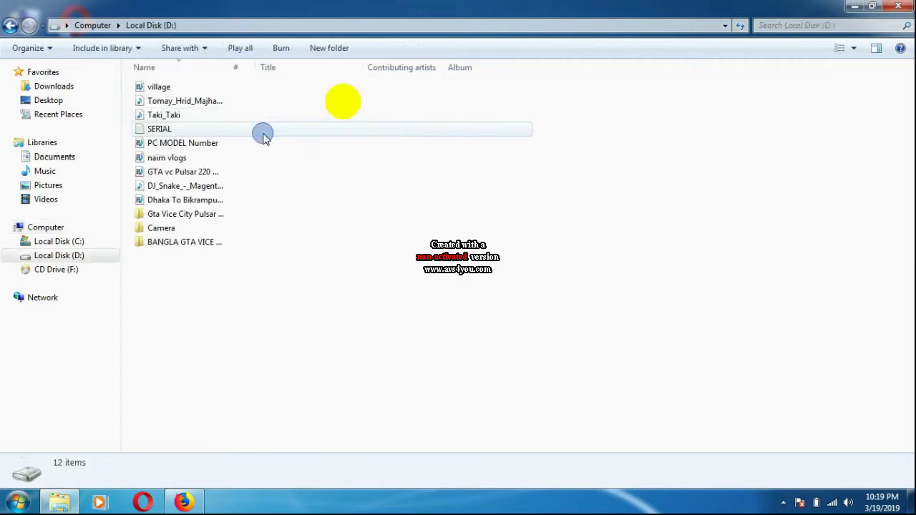
click(209, 218)
double_click(209, 218)
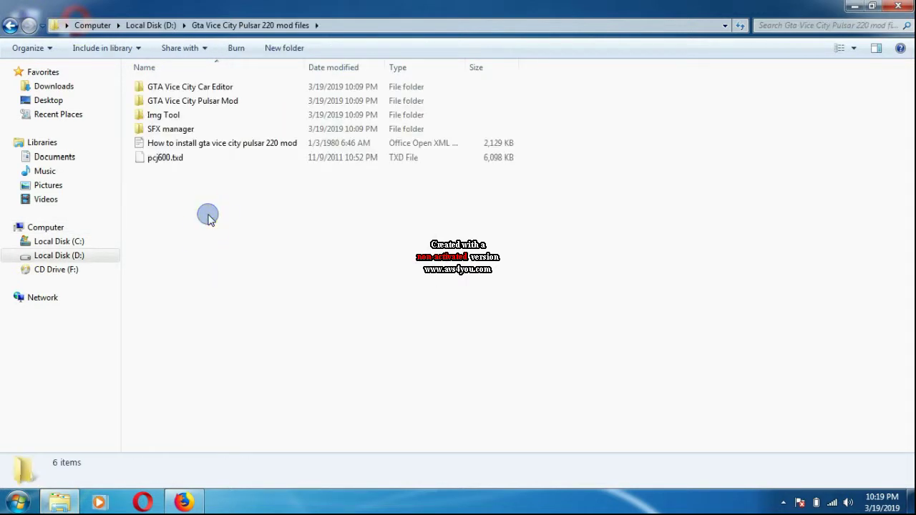
key(BackSpace)
double_click(191, 245)
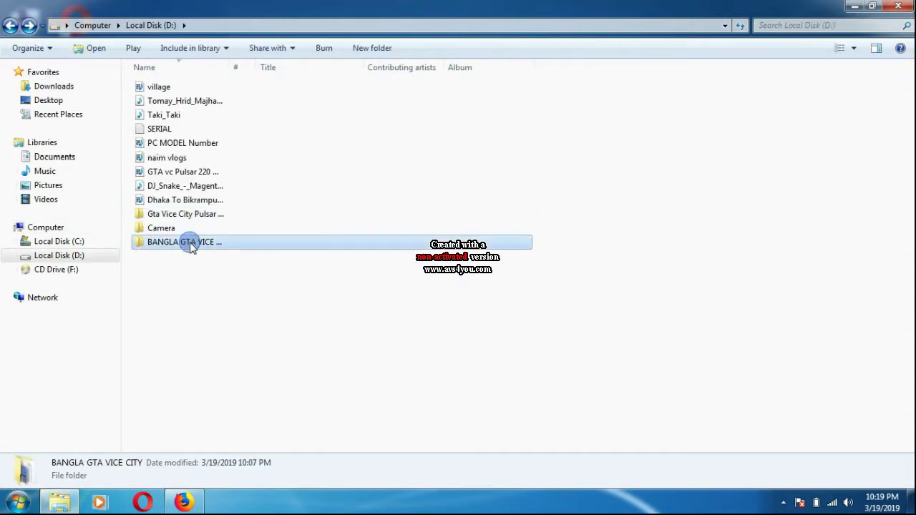
click(192, 259)
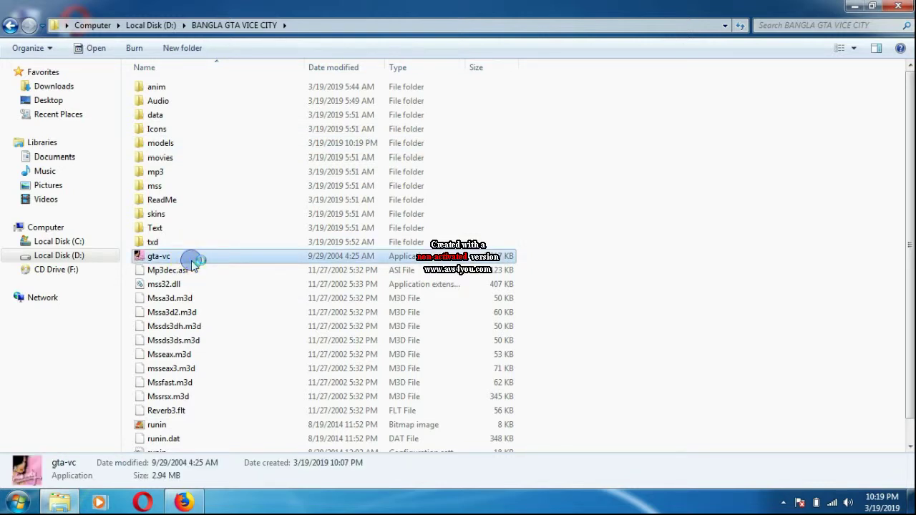
double_click(192, 261)
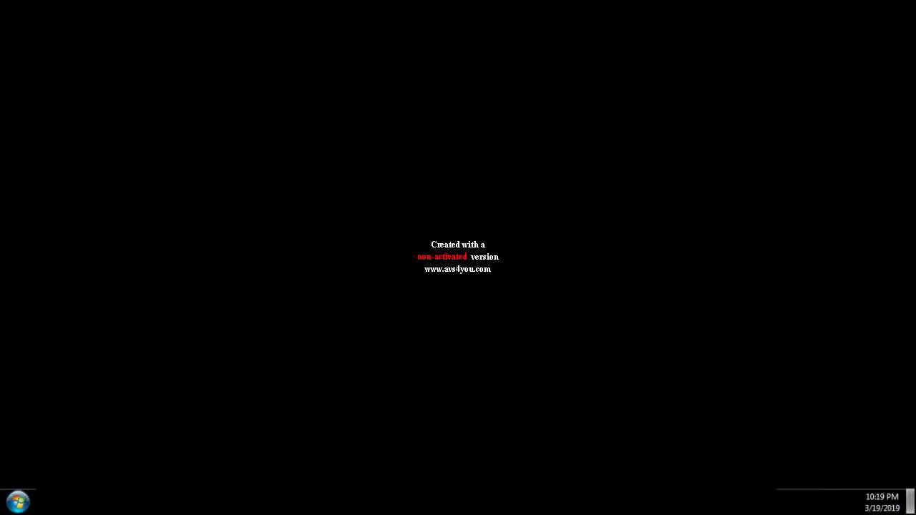
Skip the game's intro and start a new game from the main menu.
click(458, 258)
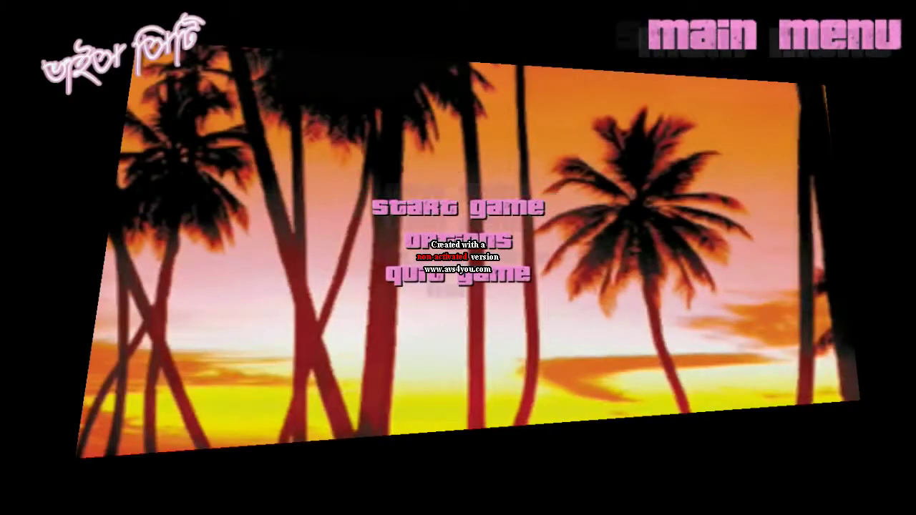
key(Return)
key(Escape)
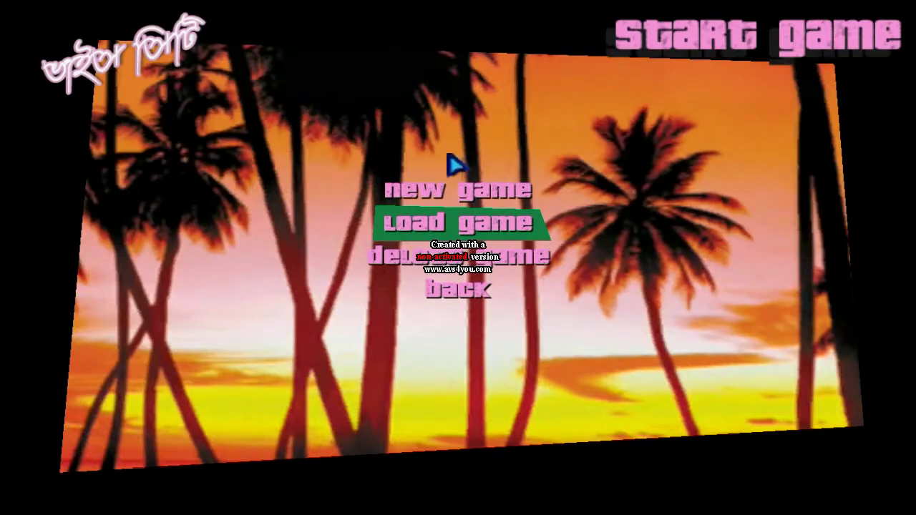
click(454, 184)
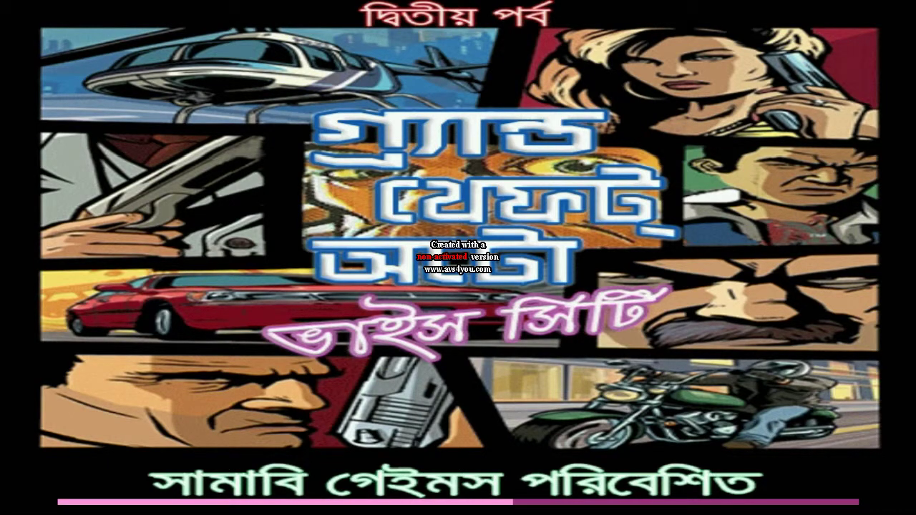